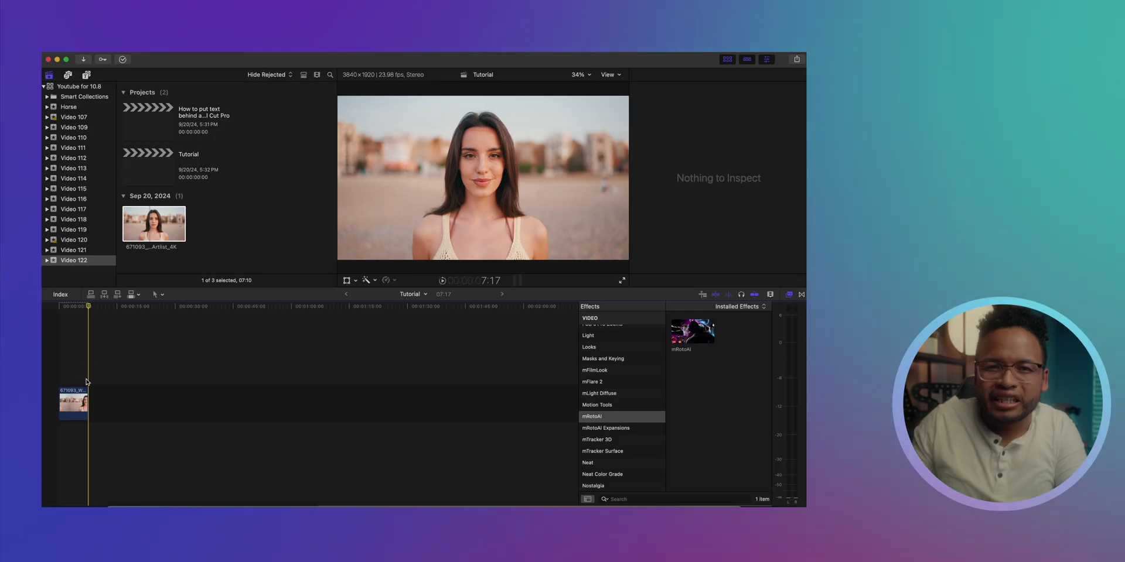
Add a 'TEXT BEHIND' Basic Text title over the beach clip and stack a bladed clip copy above it
key(shift+z)
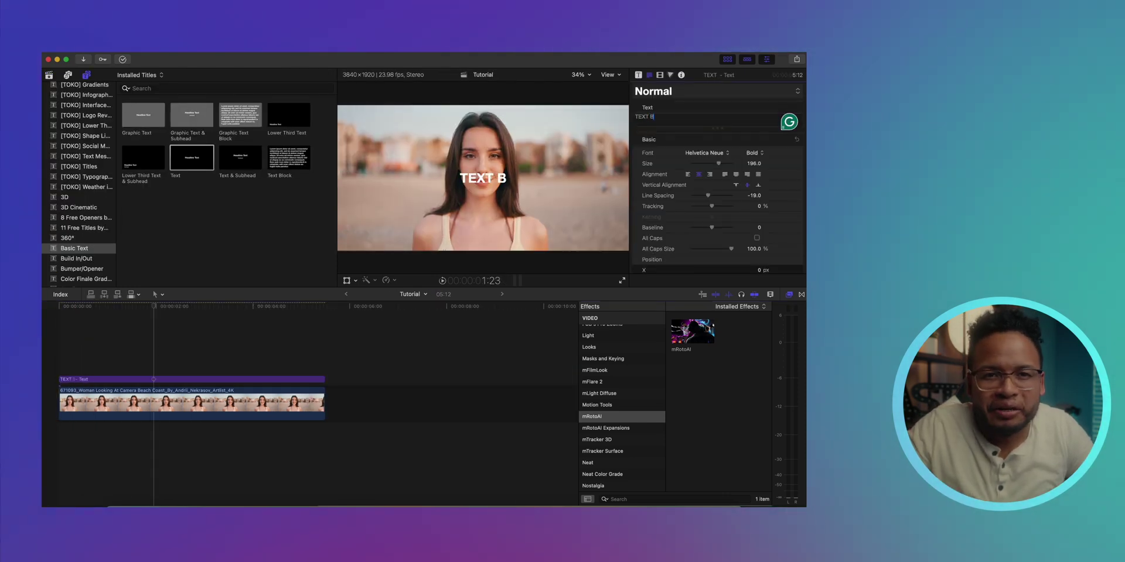
text(EHIND)
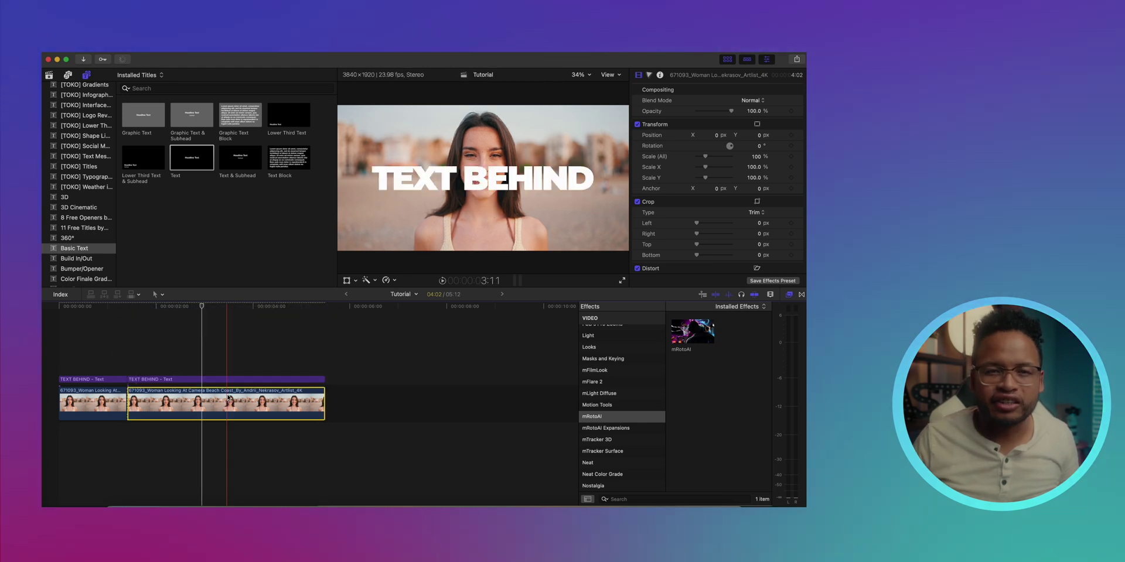
drag(228, 399, 225, 326)
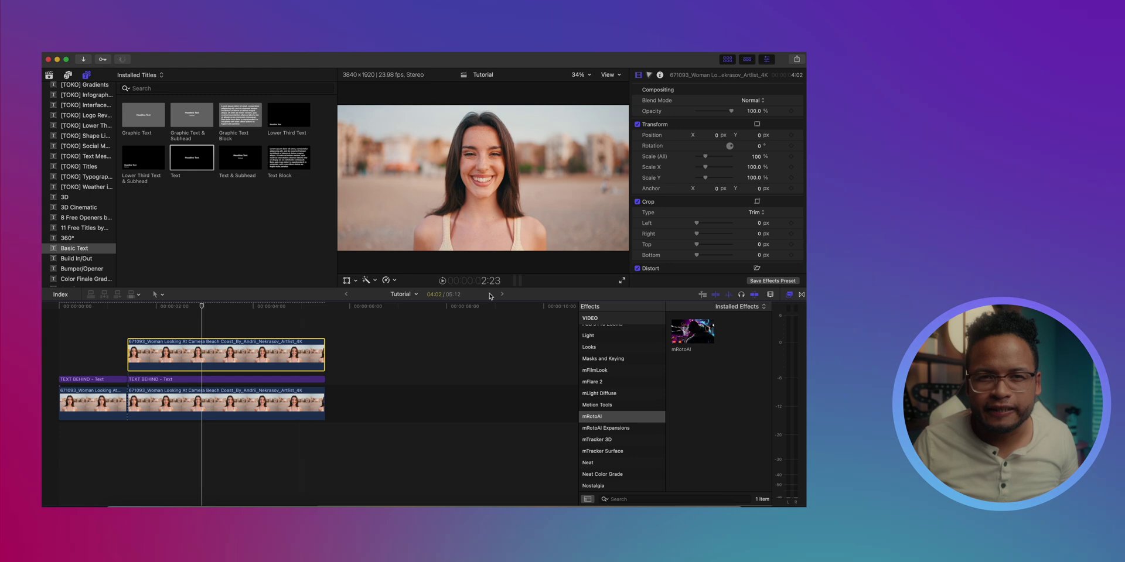
Search the effects for 'mask' and apply Draw Mask to the top clip copy
key(super+5)
key(shift+z)
click(789, 295)
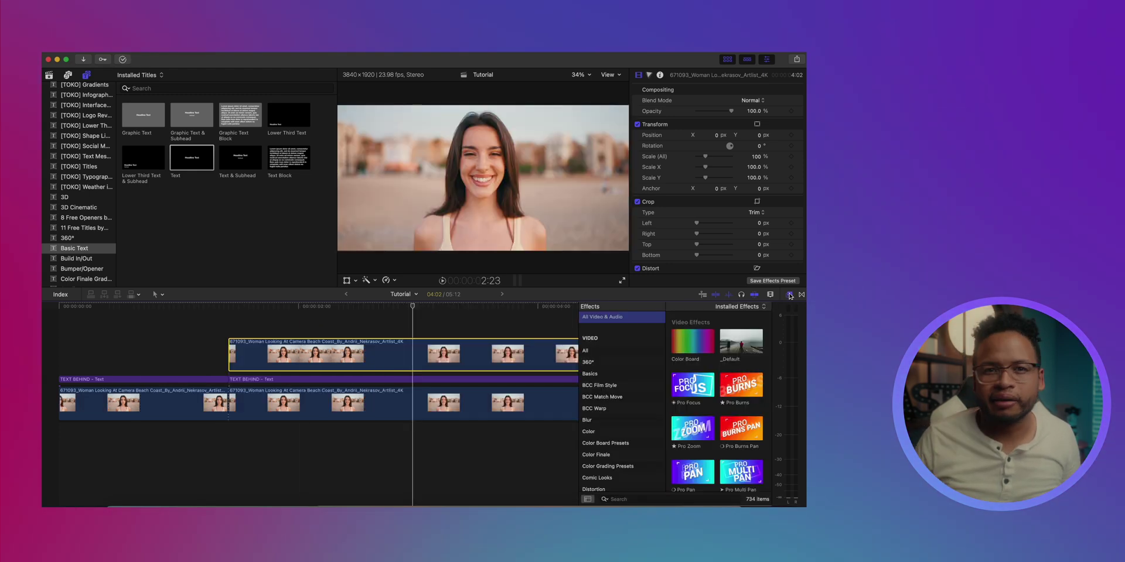
key(shift+z)
click(618, 499)
text(MAsk)
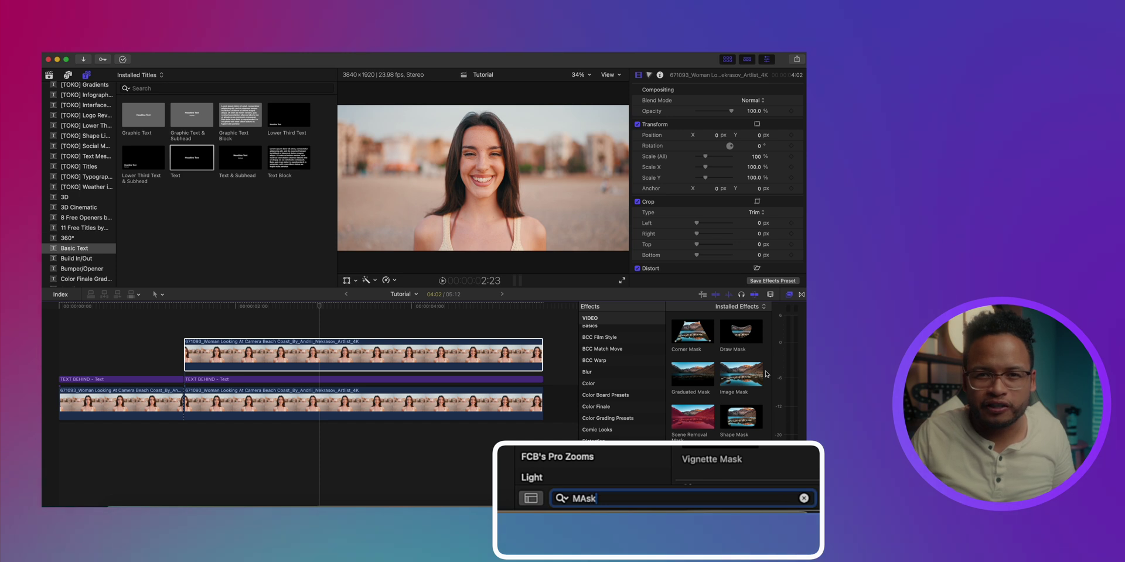
mouse_move(740, 331)
mouse_down()
mouse_move(446, 369)
mouse_move(440, 358)
mouse_up()
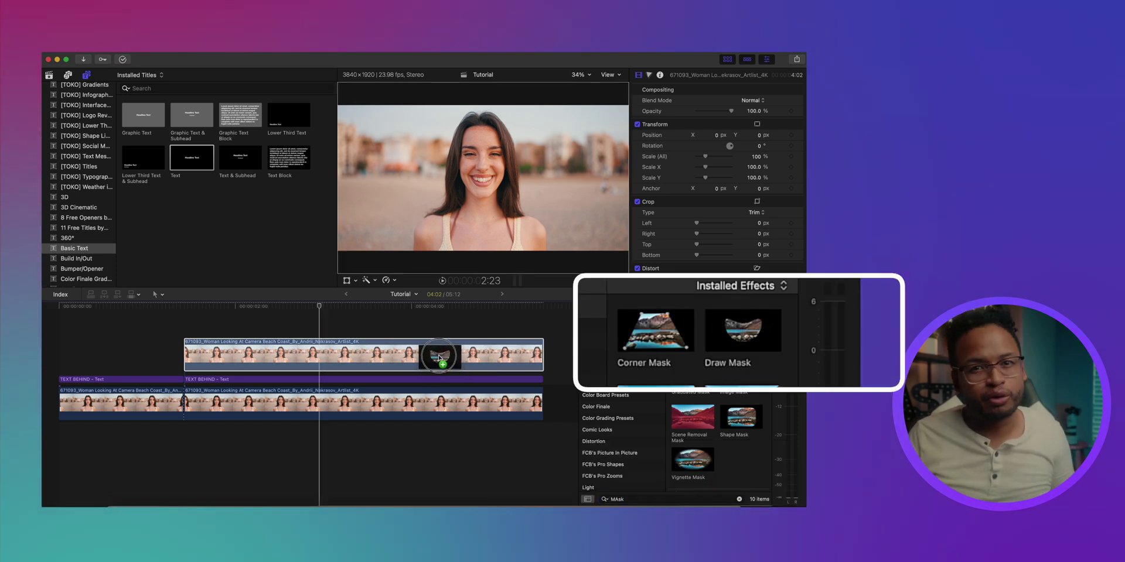
drag(440, 359, 439, 358)
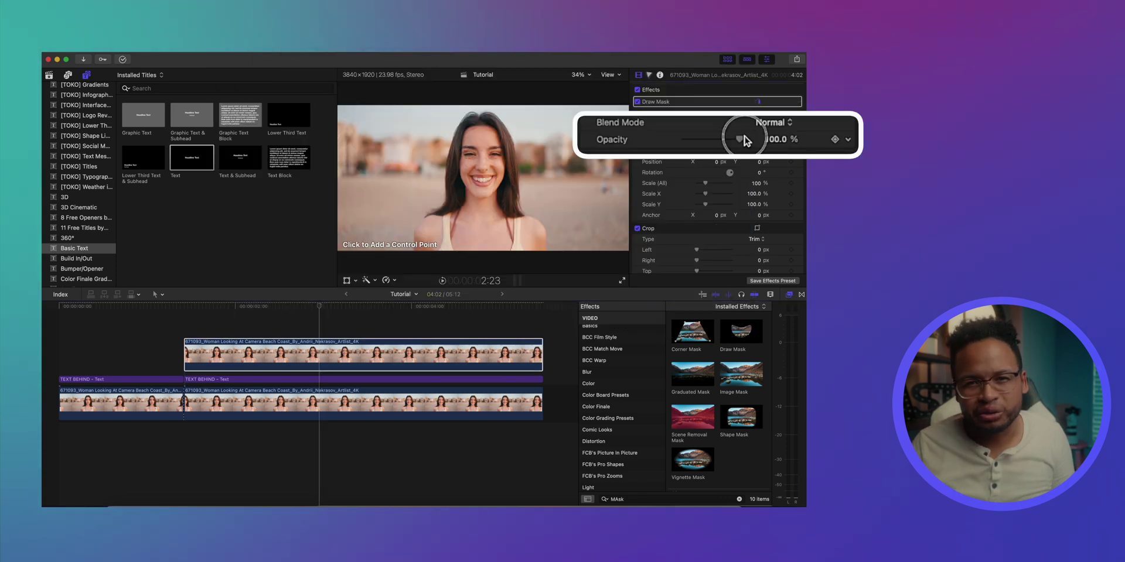
Lower the top clip's opacity to 27.81% and set the viewer zoom to 100%
drag(742, 144, 710, 146)
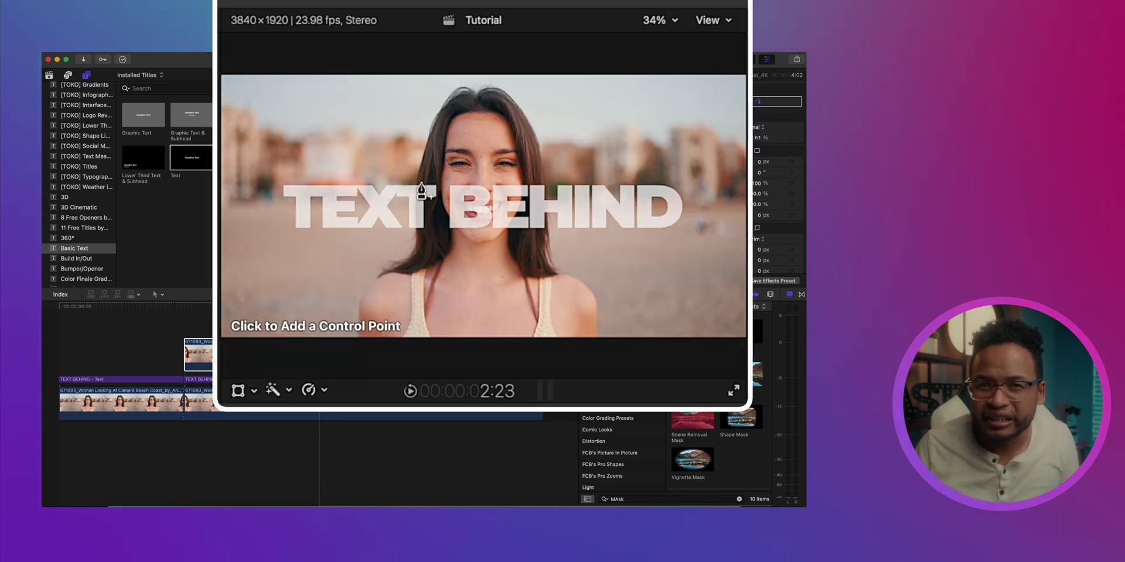
click(675, 21)
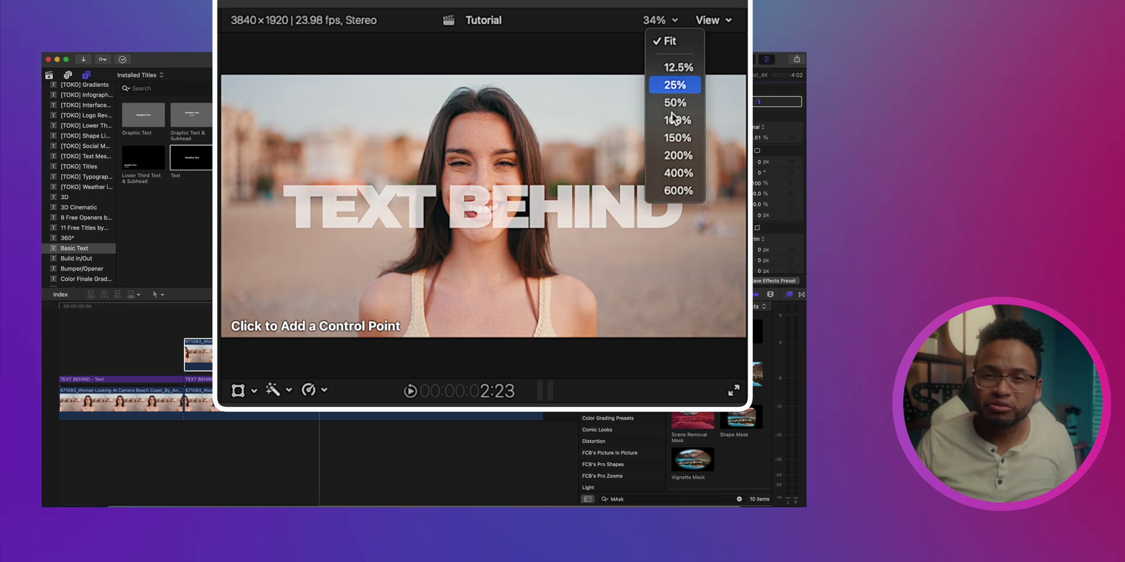
click(676, 139)
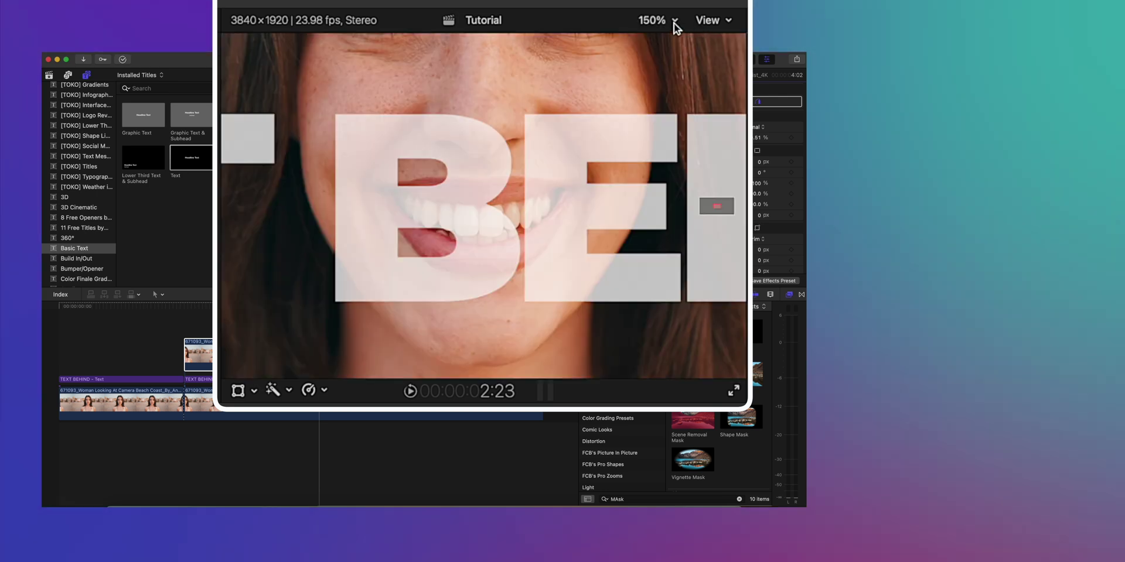
click(673, 22)
click(673, 120)
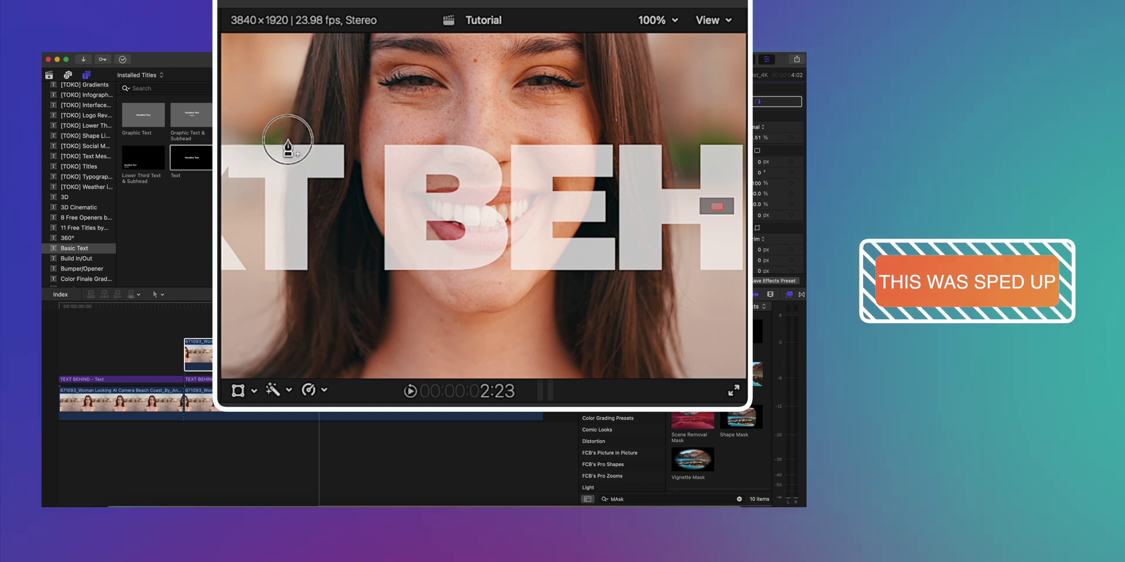
Place Draw Mask points from the top of the head down the hair's right edge
drag(284, 155, 286, 172)
click(667, 137)
click(672, 167)
click(673, 179)
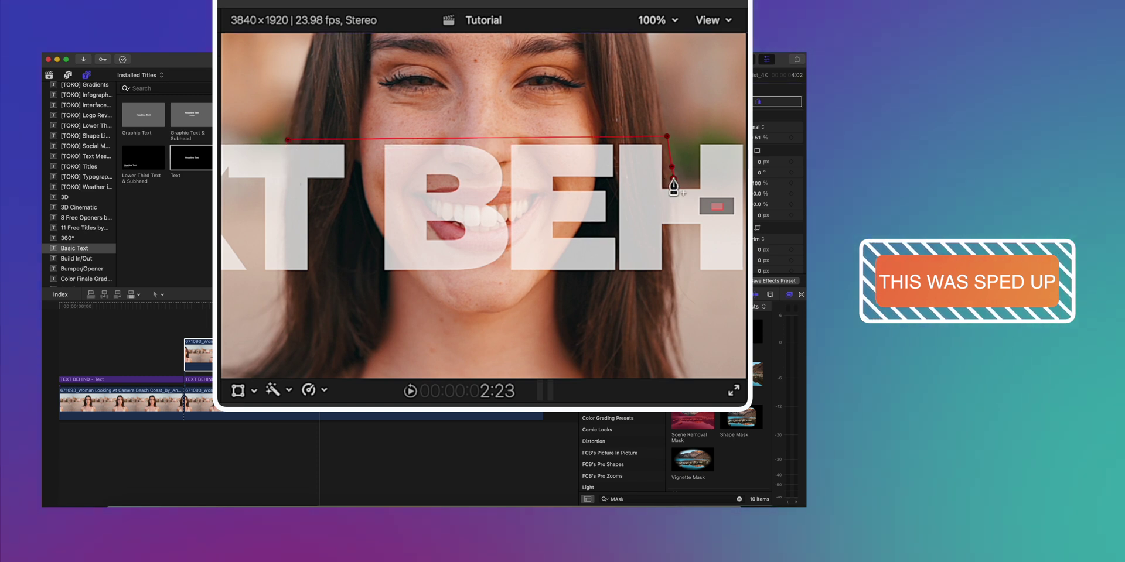
click(675, 189)
click(671, 204)
click(671, 222)
click(671, 241)
click(677, 270)
click(674, 290)
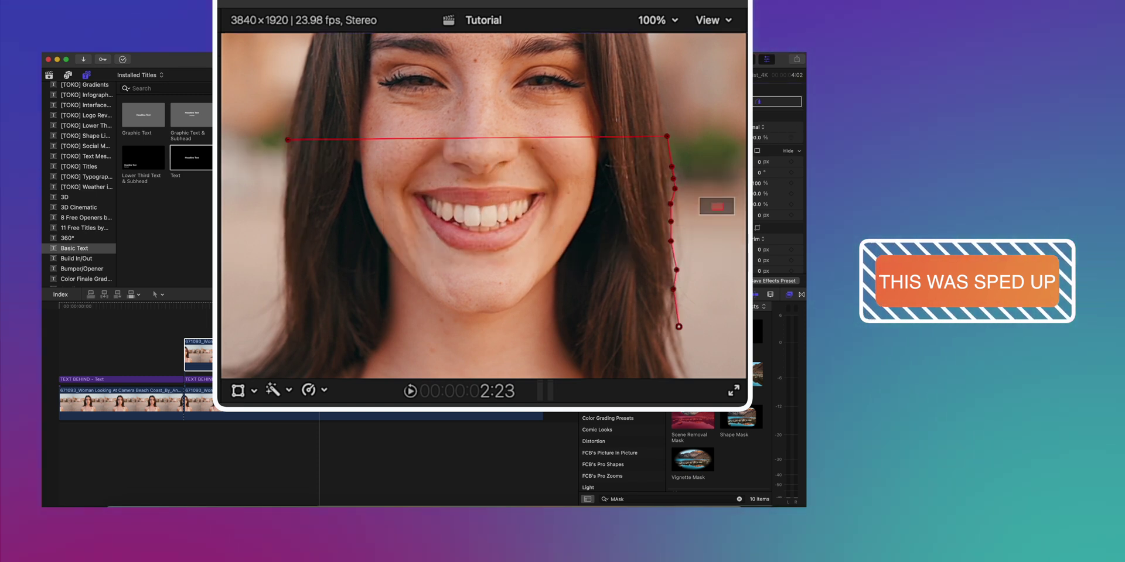
scroll(644, 293, down, 5)
click(592, 235)
click(589, 249)
Trace the mask up the hair's left edge, close it on the first point, and fit the frame
scroll(720, 201, down, 3)
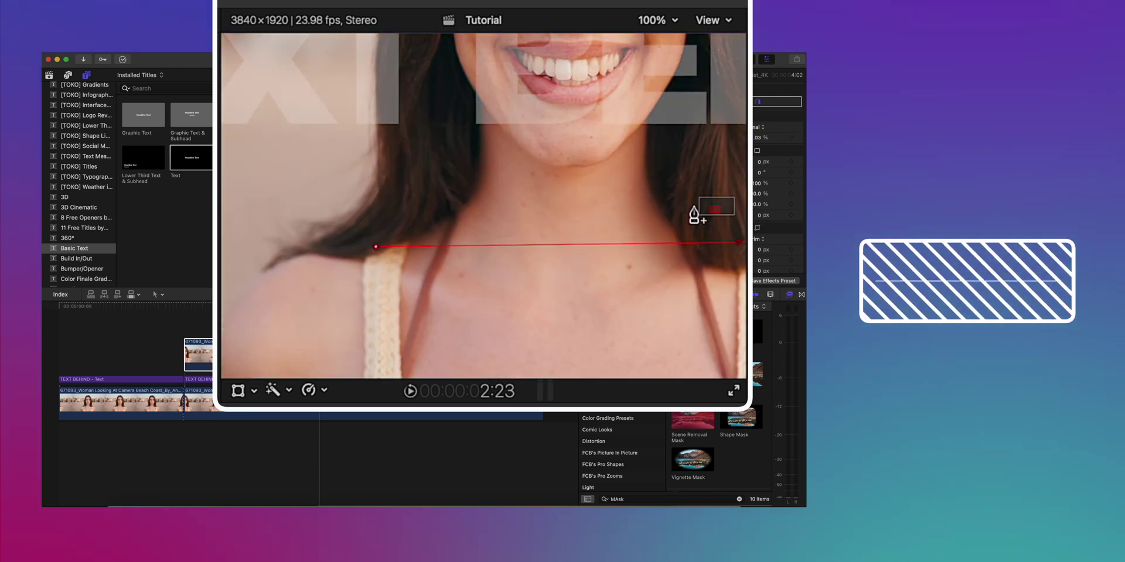
scroll(696, 216, up, 3)
click(426, 232)
click(426, 212)
click(431, 198)
click(429, 178)
click(429, 161)
click(427, 130)
click(429, 114)
click(430, 100)
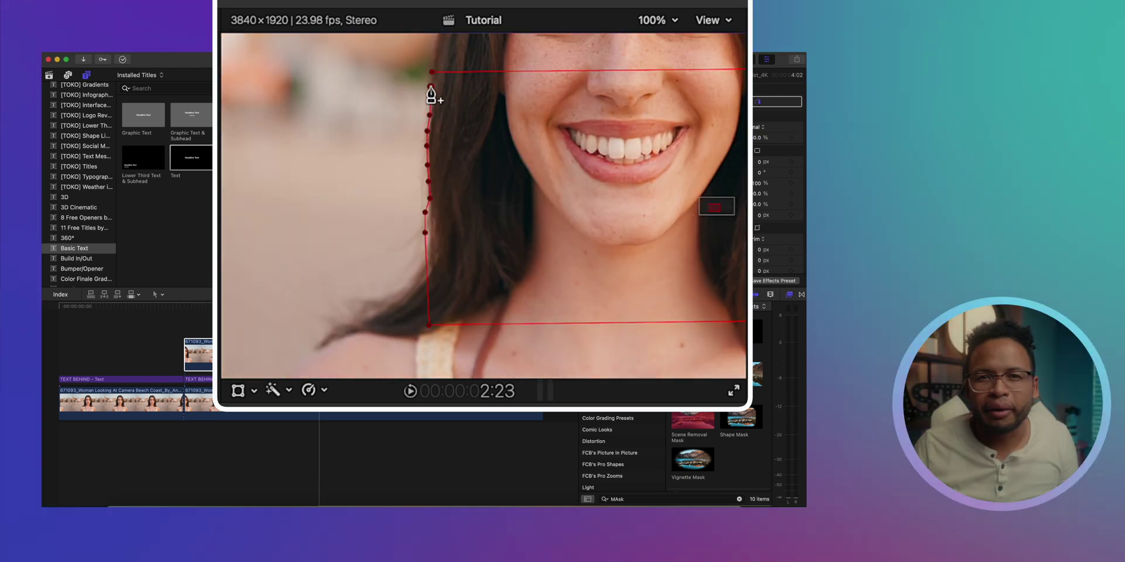
click(431, 75)
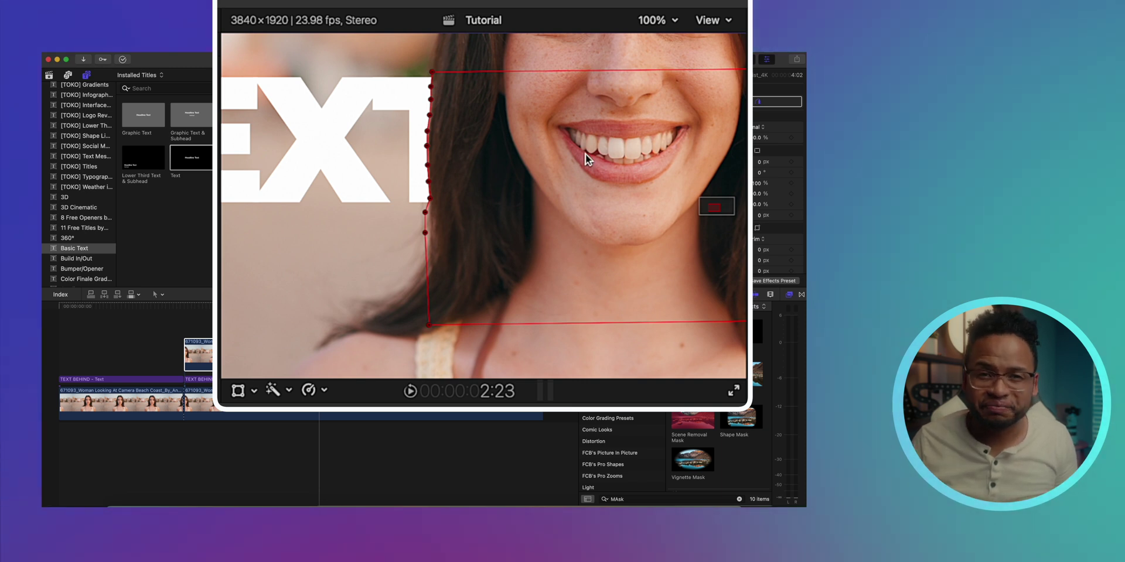
click(656, 20)
click(668, 43)
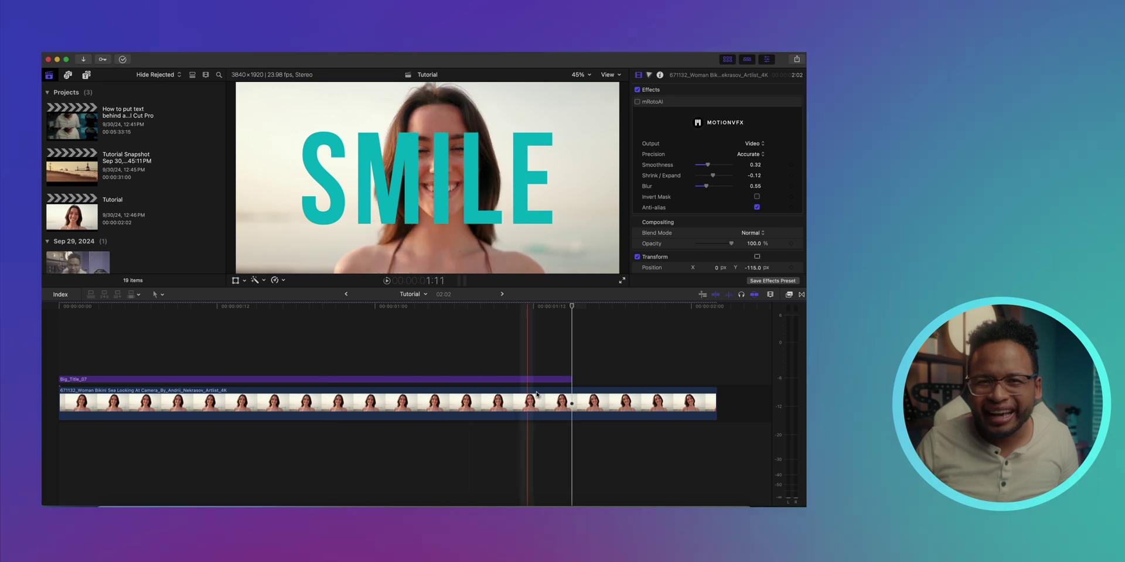
Extend Big_Title_07 by five frames, preview it, and apply Draw Mask to the SMILE title
mouse_move(570, 379)
mouse_down()
mouse_move(637, 380)
mouse_move(555, 382)
mouse_move(571, 381)
mouse_up()
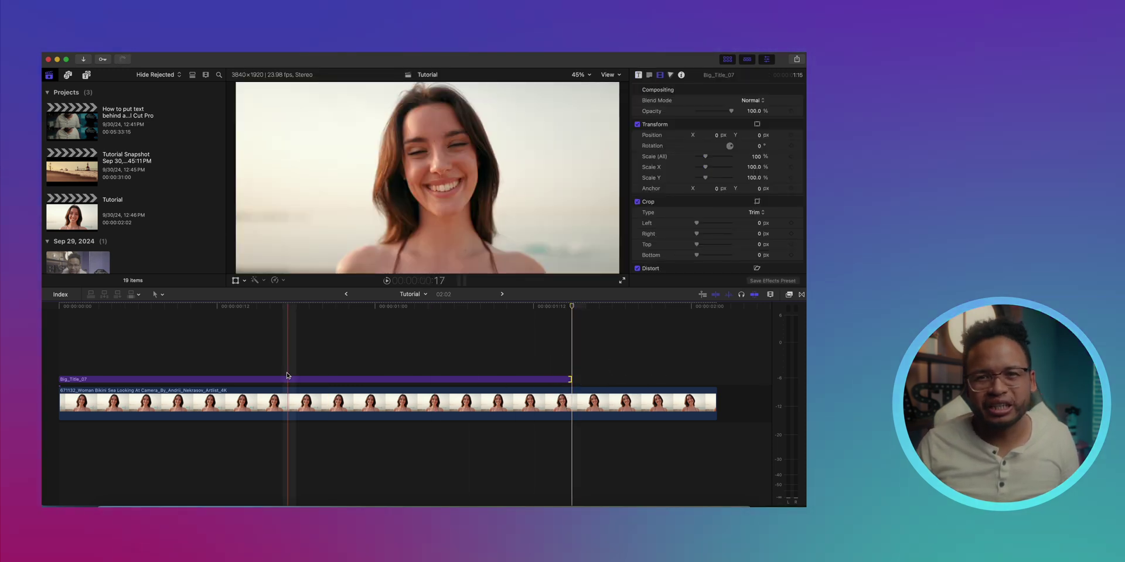
key(space)
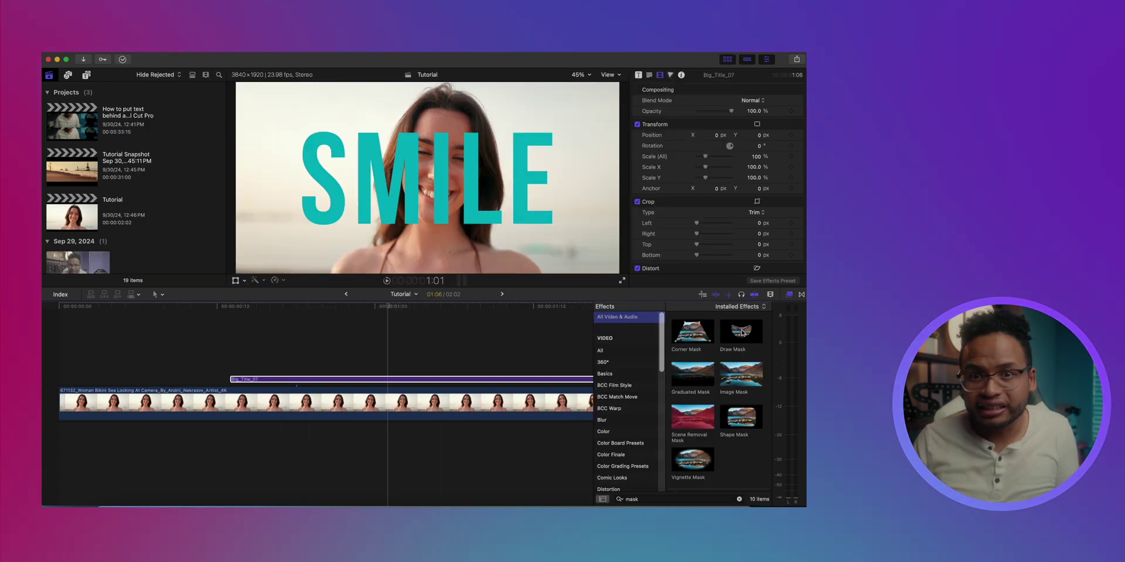
drag(423, 377, 423, 377)
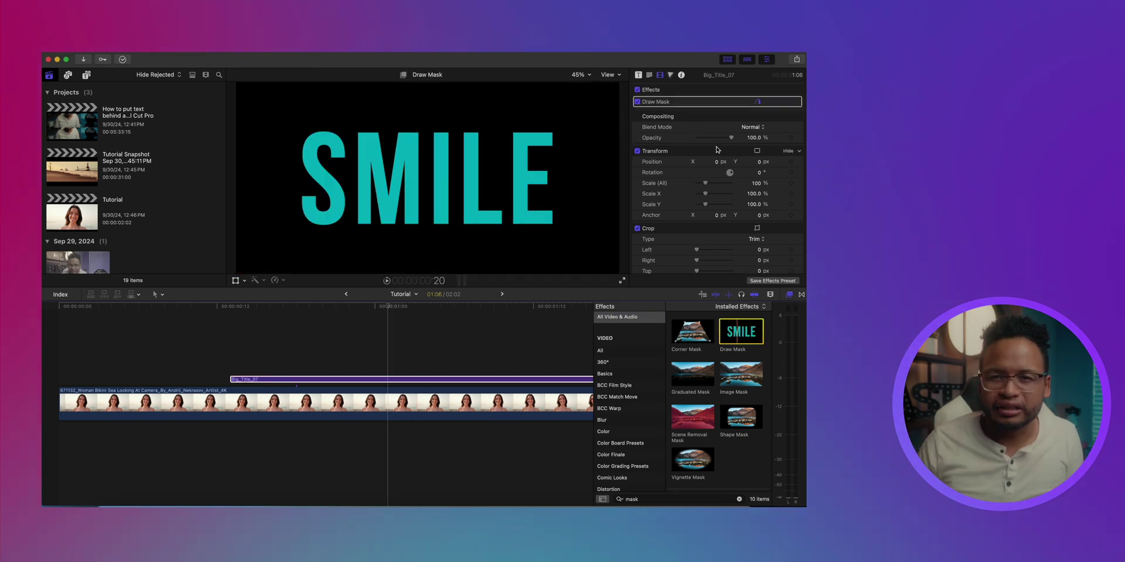
click(452, 378)
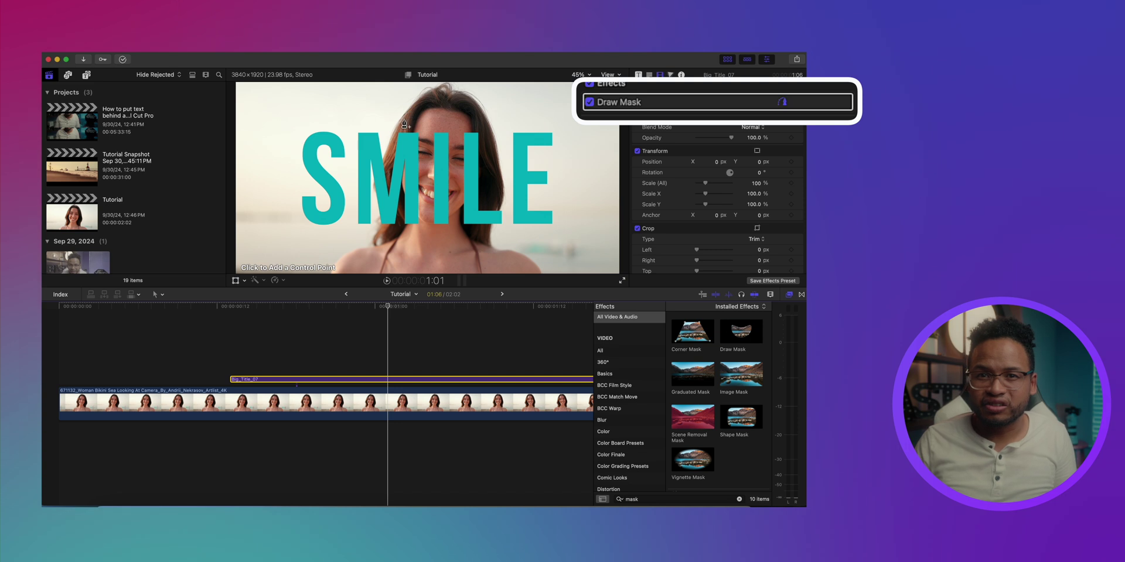
click(585, 75)
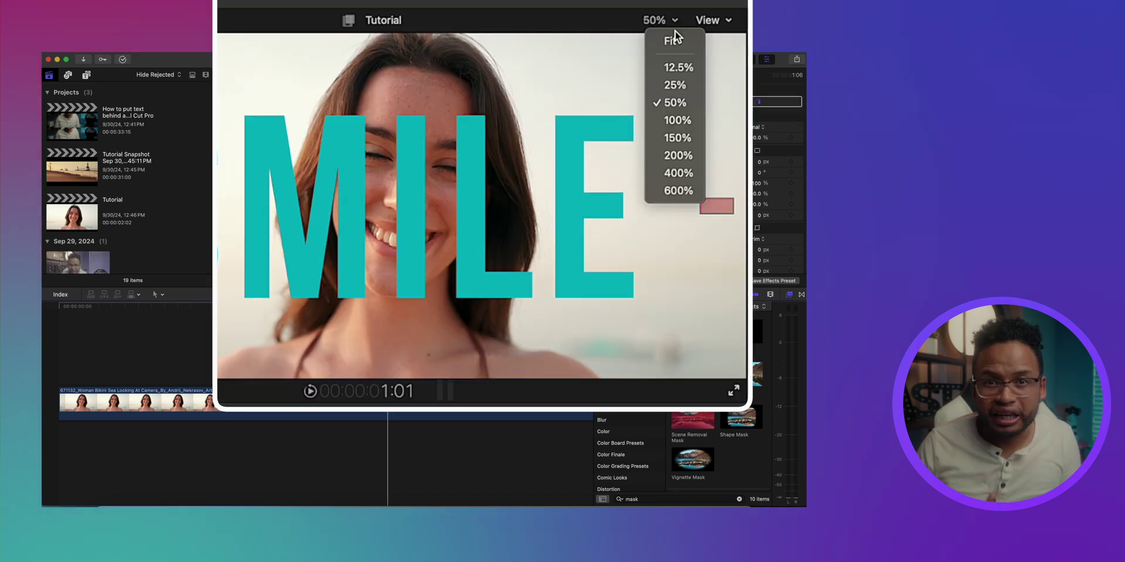
At 100% zoom, place the first three Draw Mask points along the hair edge beside SMI
click(675, 118)
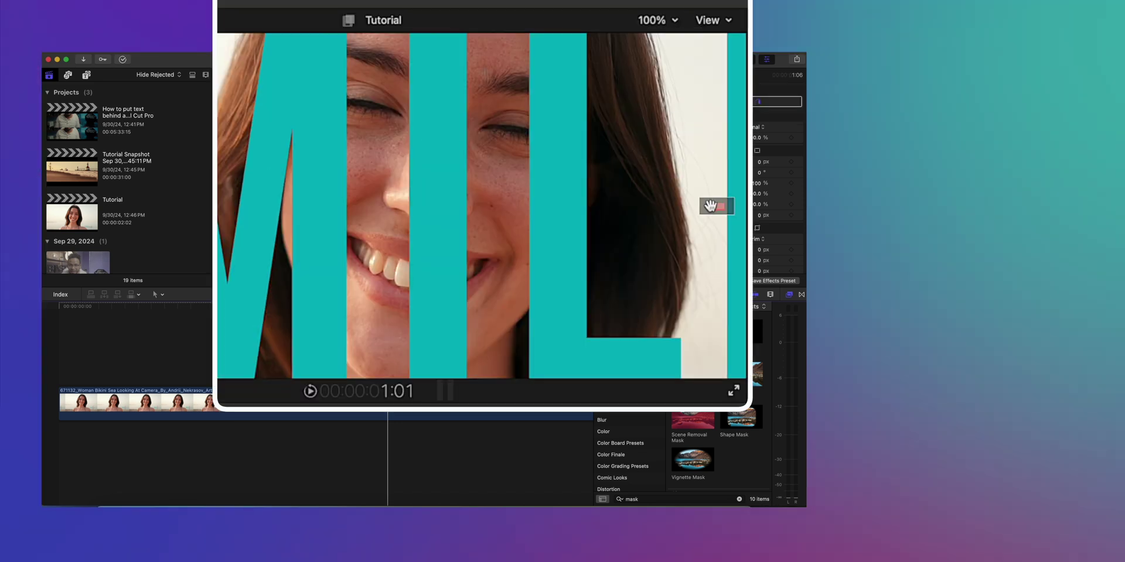
drag(716, 204, 710, 201)
click(503, 218)
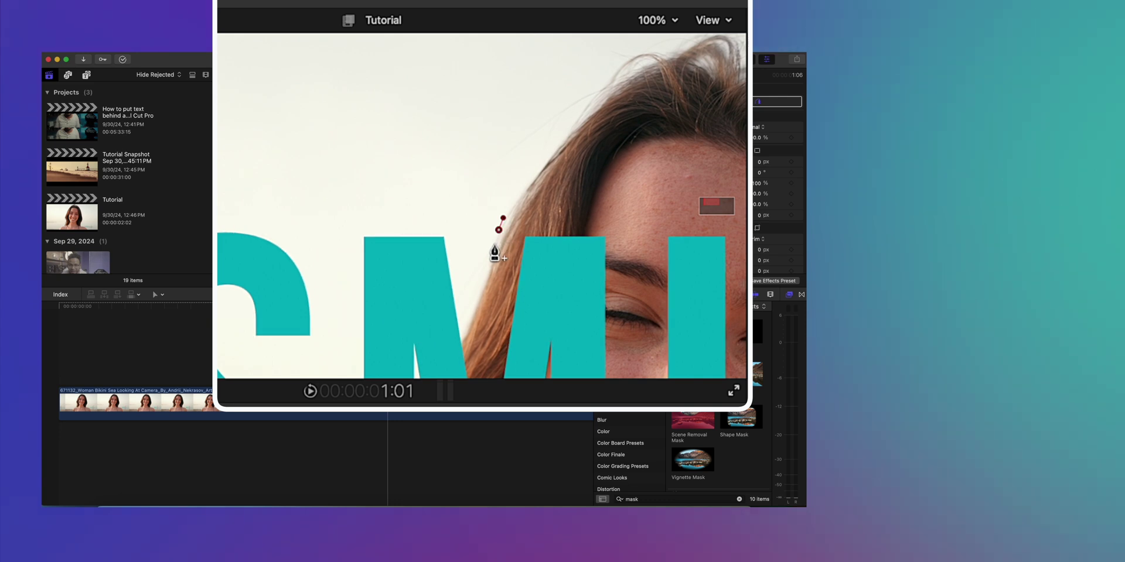
click(495, 242)
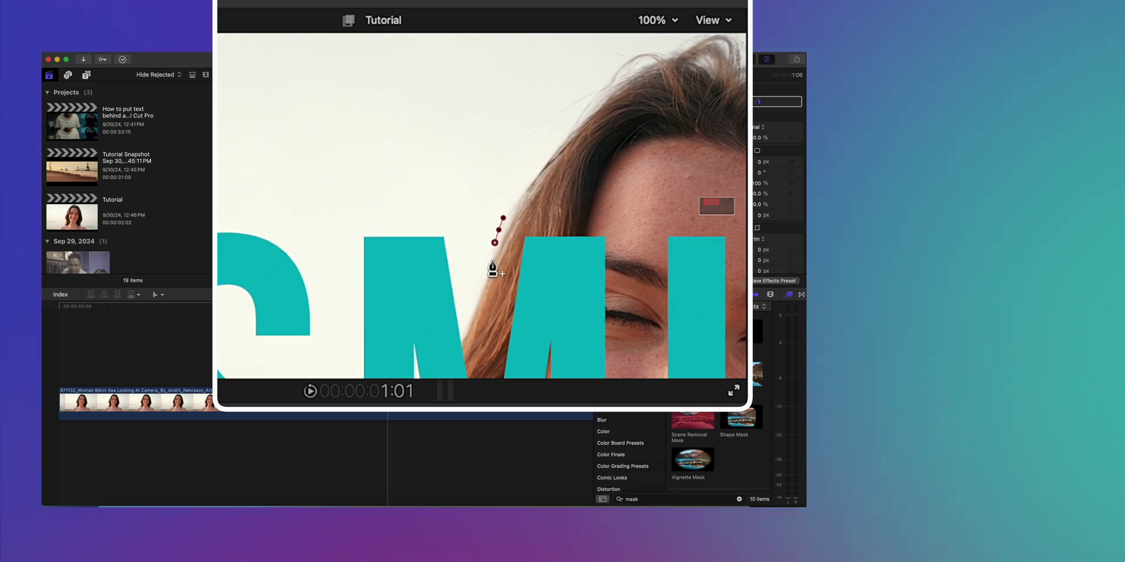
click(492, 258)
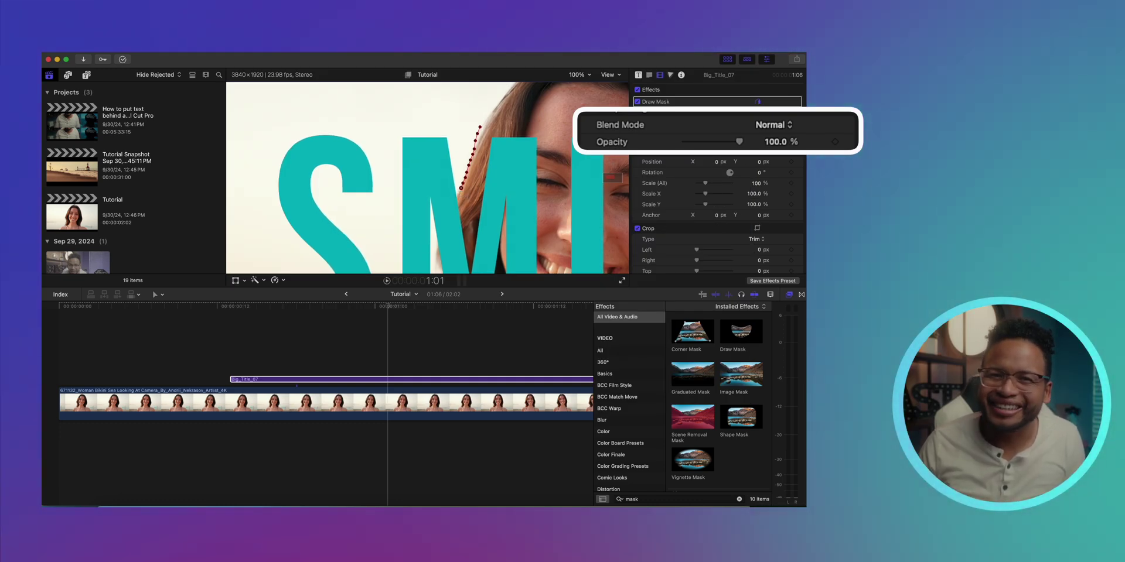
Make the title translucent, close the mask around her head, fit the view, and invert the mask
drag(739, 143, 697, 143)
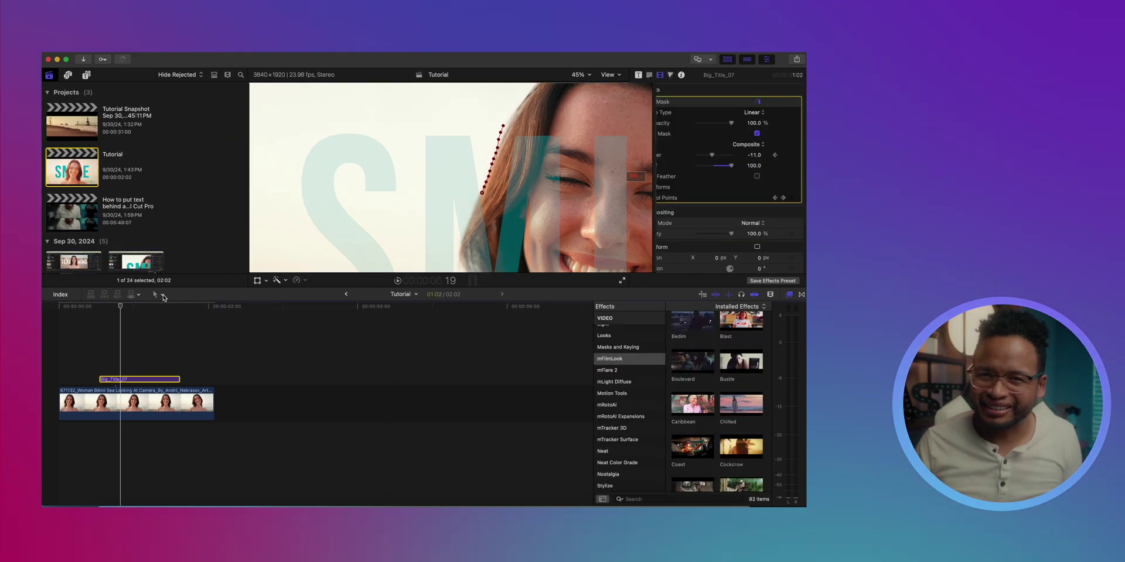
click(163, 297)
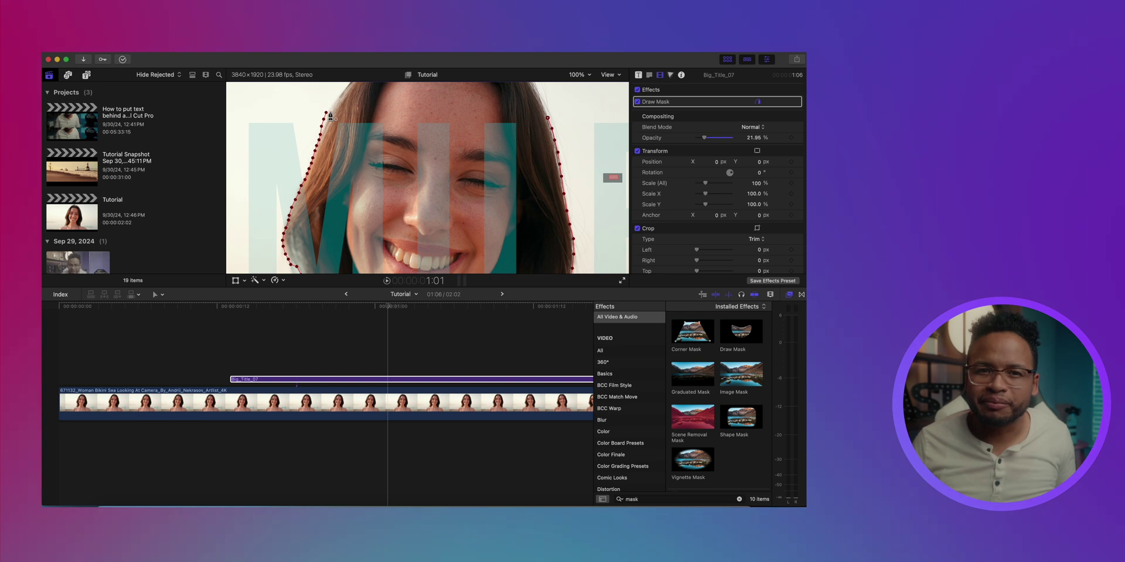
click(327, 112)
click(579, 75)
click(584, 86)
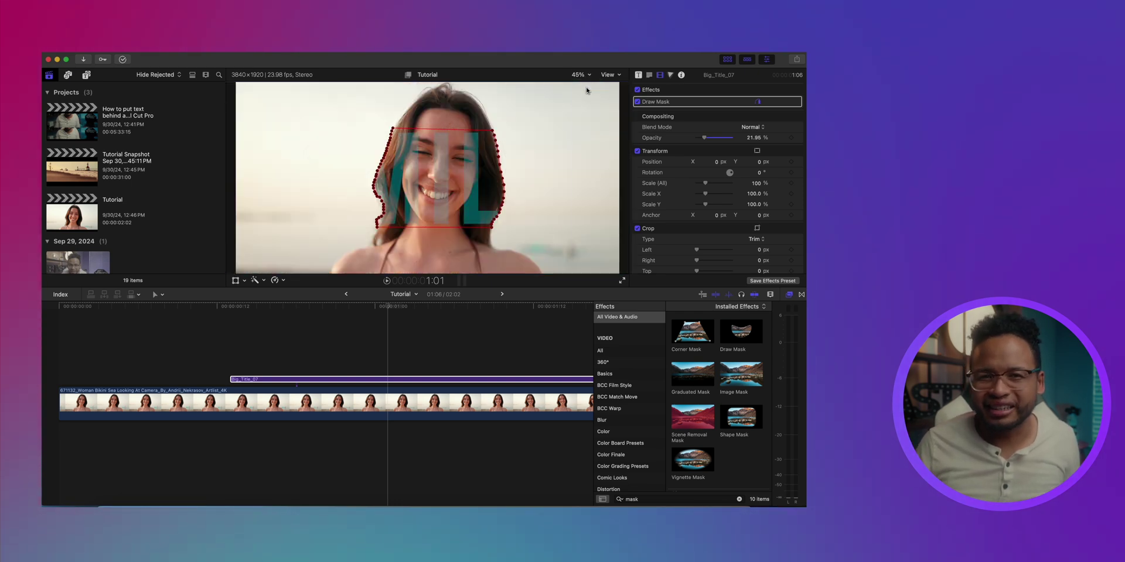
click(781, 136)
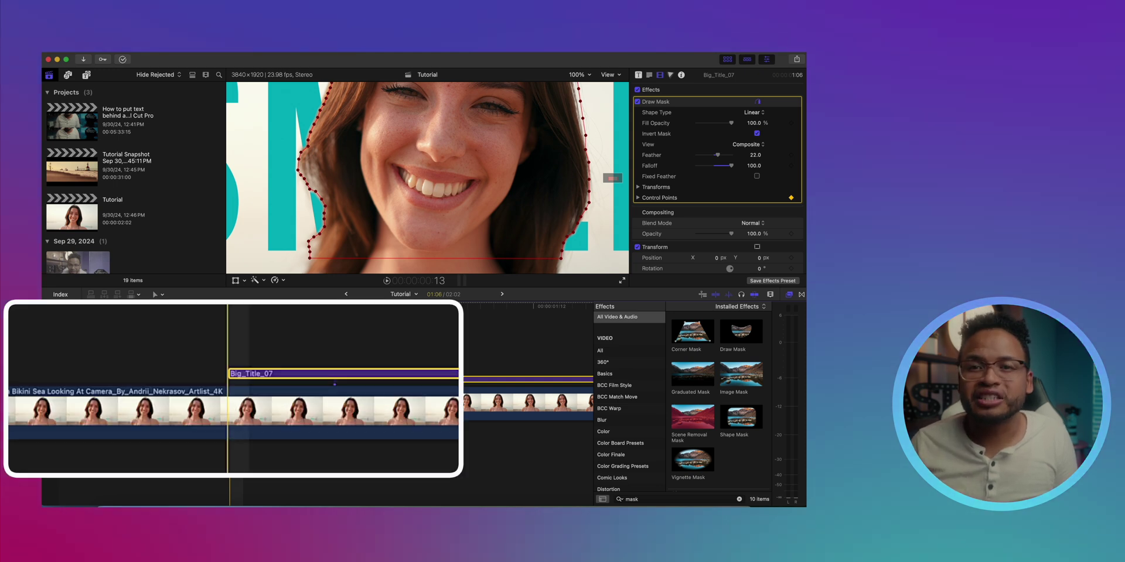
Two frames later, move a mask point to follow her hair, then check both keyframes
key(Right)
key(Right)
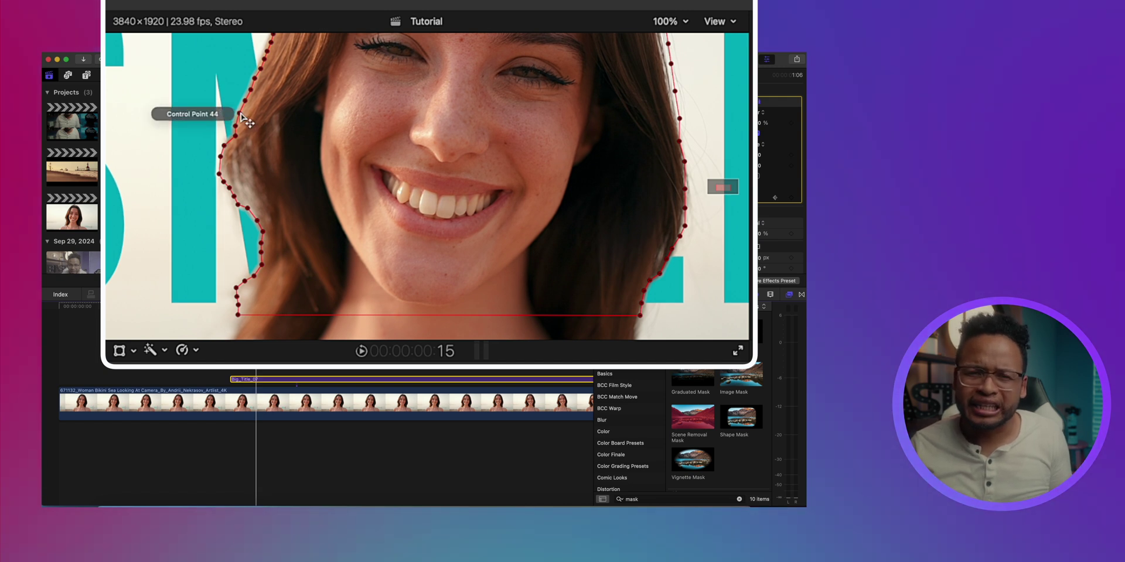
drag(245, 120, 248, 104)
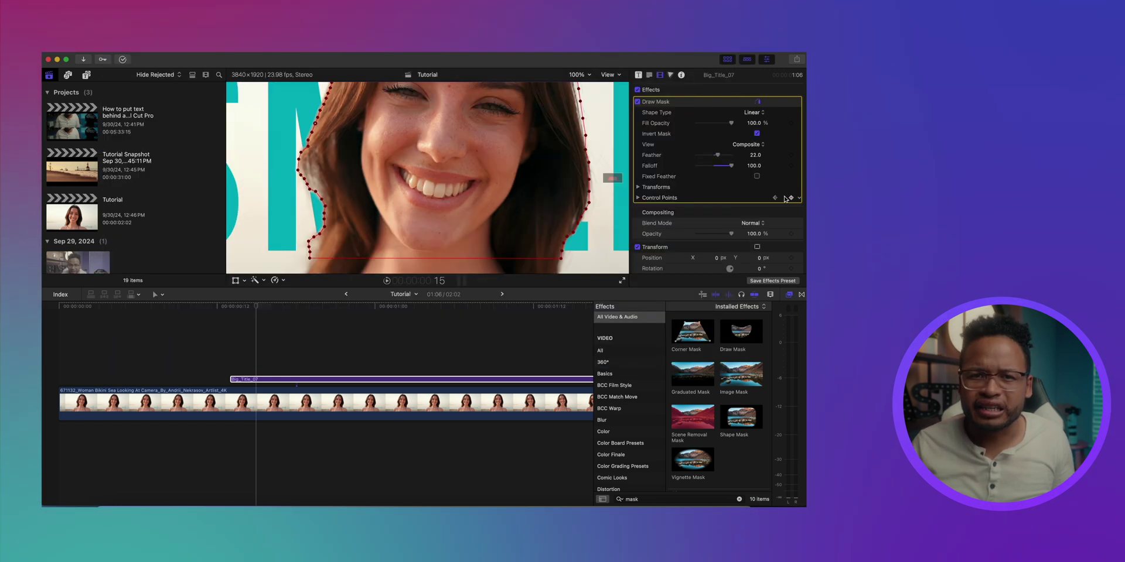
click(775, 199)
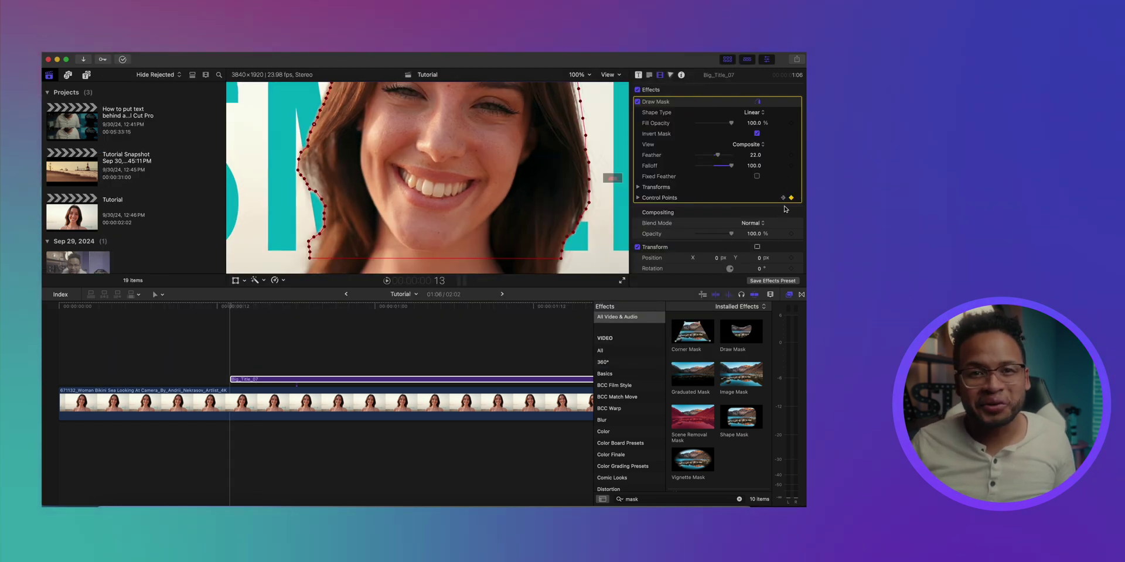
click(783, 199)
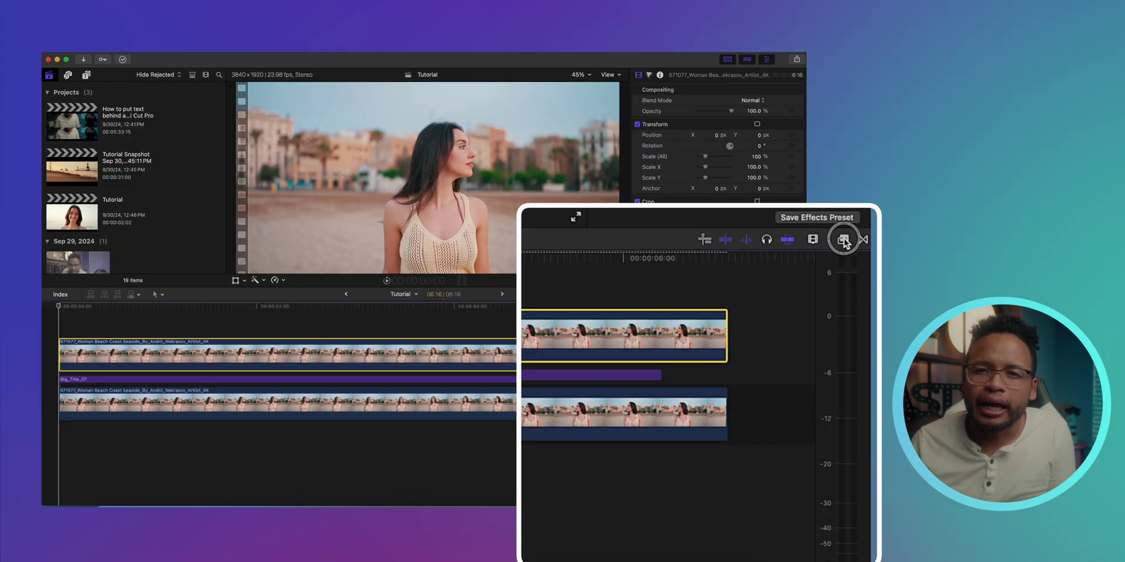
Apply the mRotoAI effect from its Effects category to the upper beach clip copy
click(788, 294)
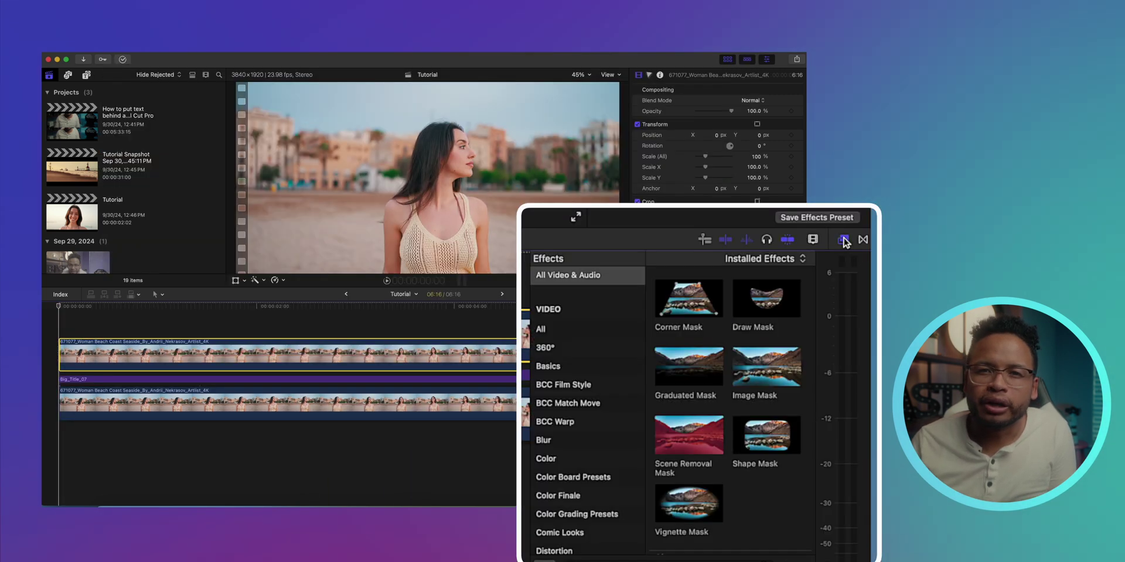
scroll(571, 410, down, 10)
click(563, 416)
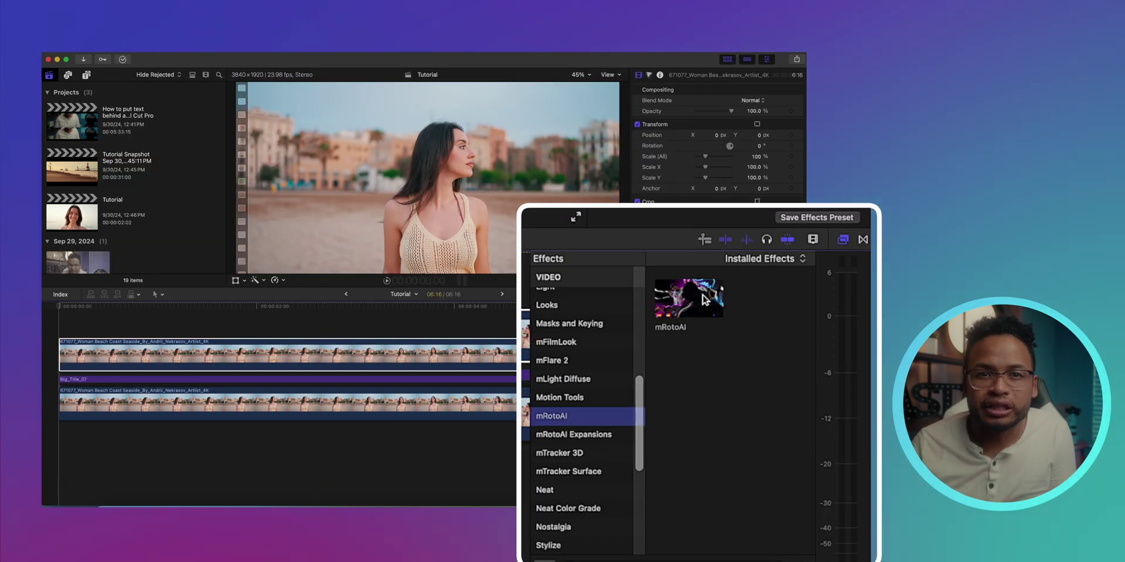
drag(704, 298, 410, 354)
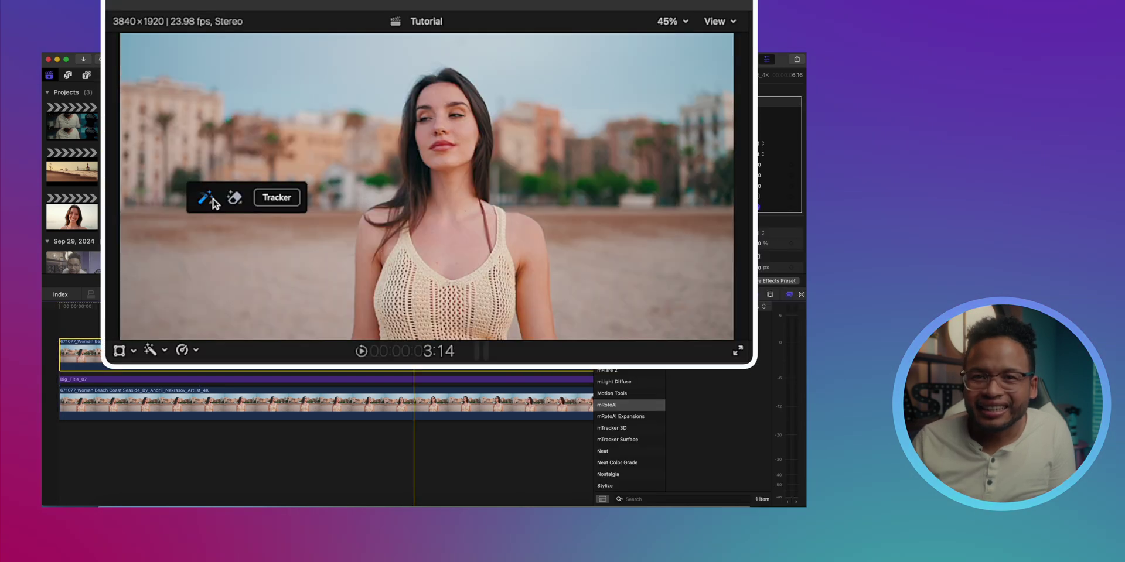
With the mRotoAI brush, paint the woman's face, hair, shoulders and tank top into the mask
click(210, 204)
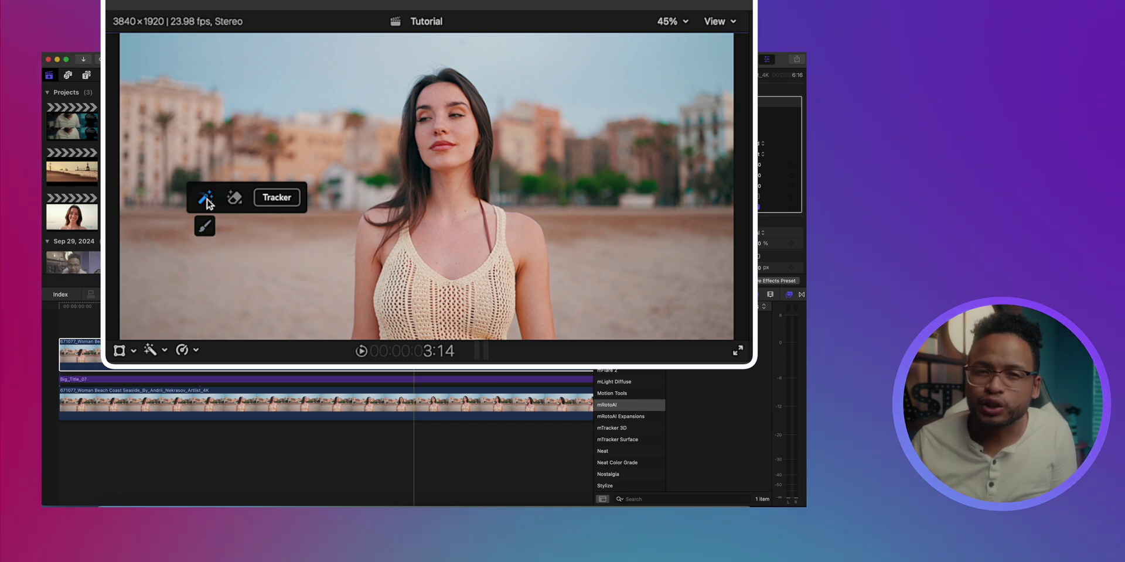
click(463, 135)
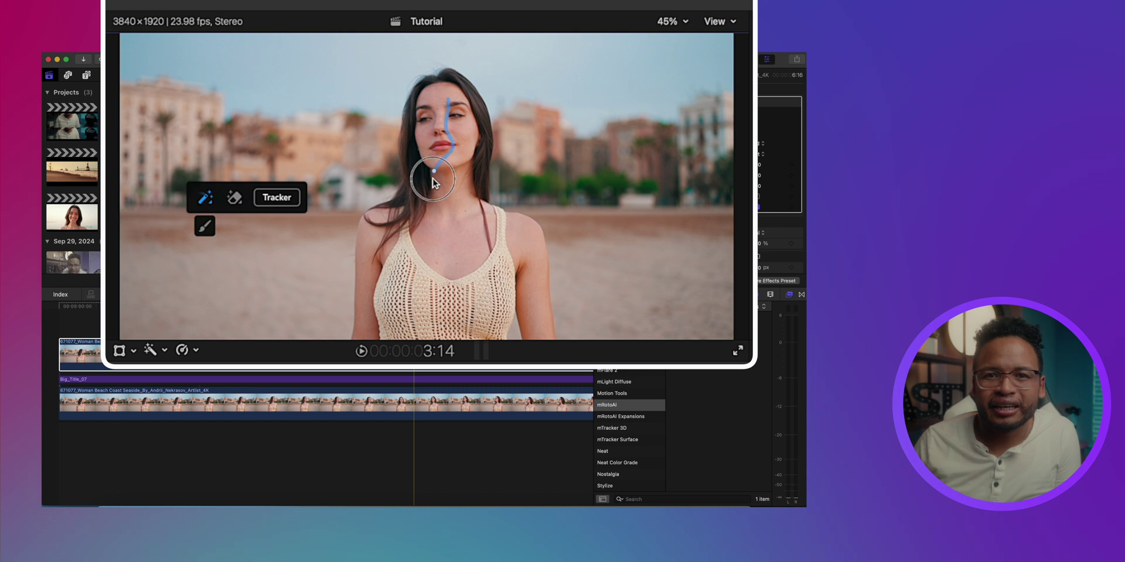
drag(451, 331, 451, 332)
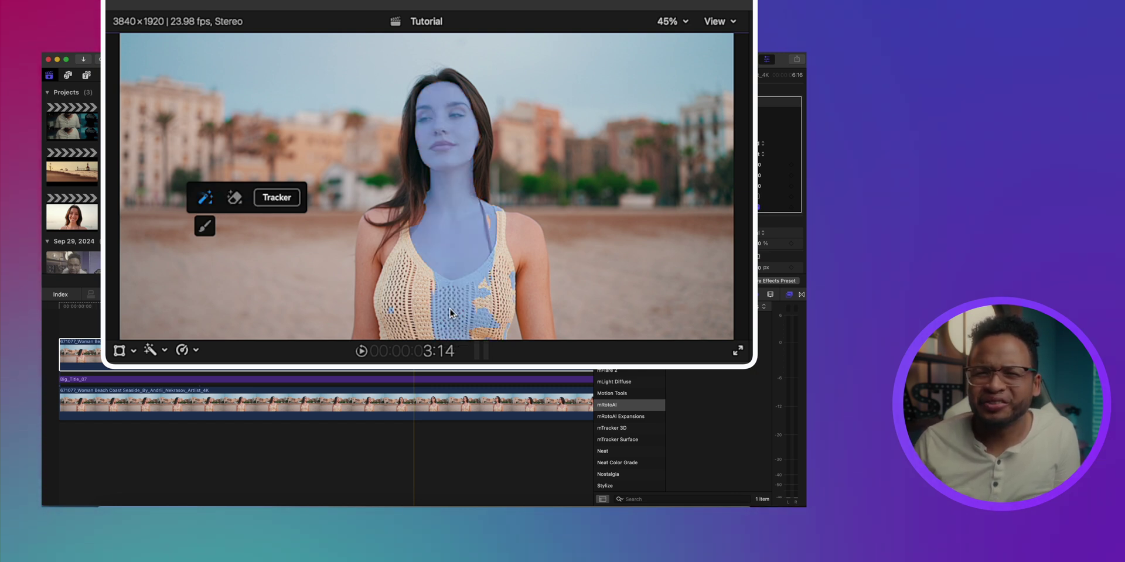
drag(423, 221, 365, 242)
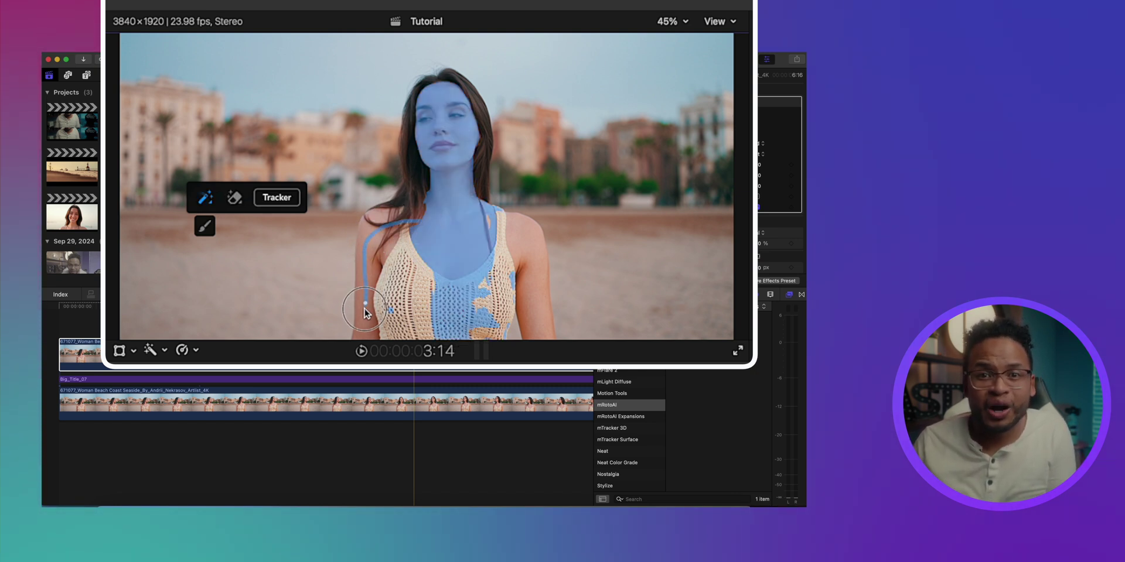
drag(358, 338, 359, 337)
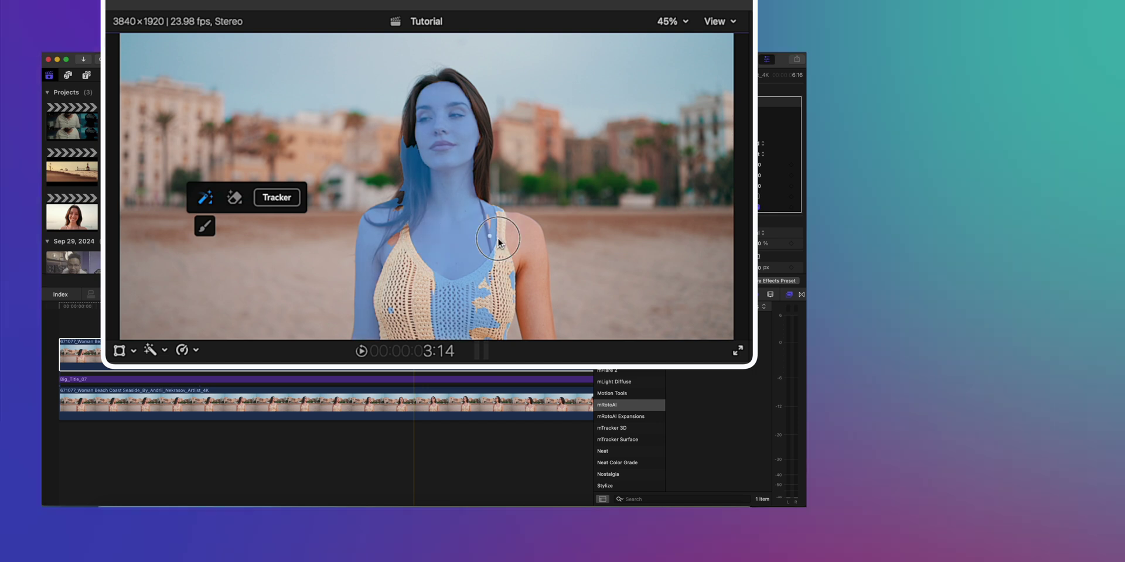
mouse_move(492, 235)
mouse_down()
mouse_move(541, 336)
mouse_move(506, 299)
mouse_move(394, 275)
mouse_move(482, 329)
mouse_move(395, 246)
mouse_up()
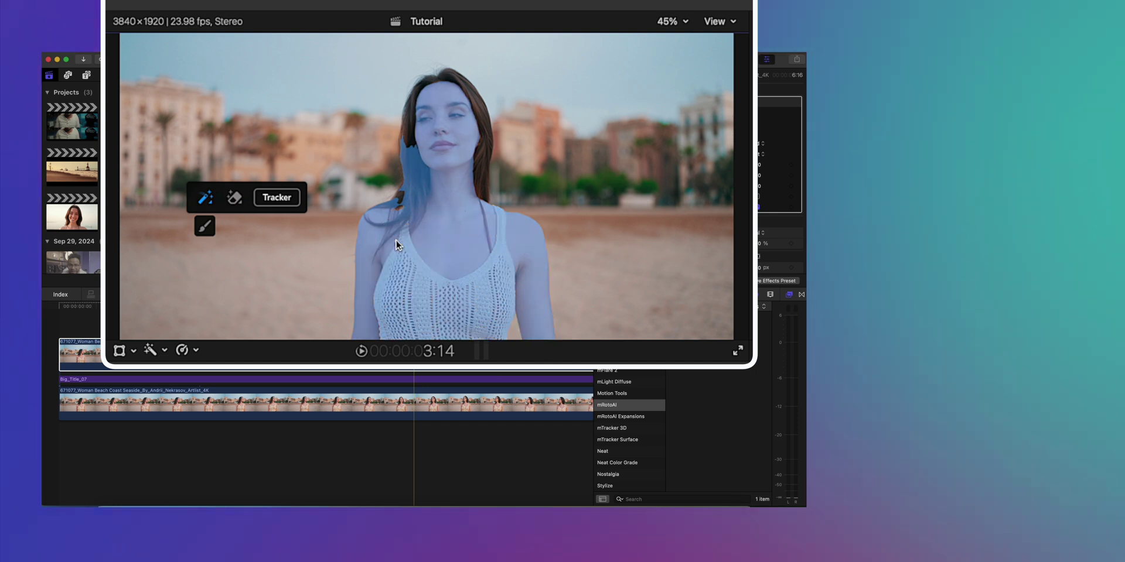
mouse_move(410, 193)
mouse_down()
mouse_move(410, 94)
mouse_move(408, 130)
mouse_up()
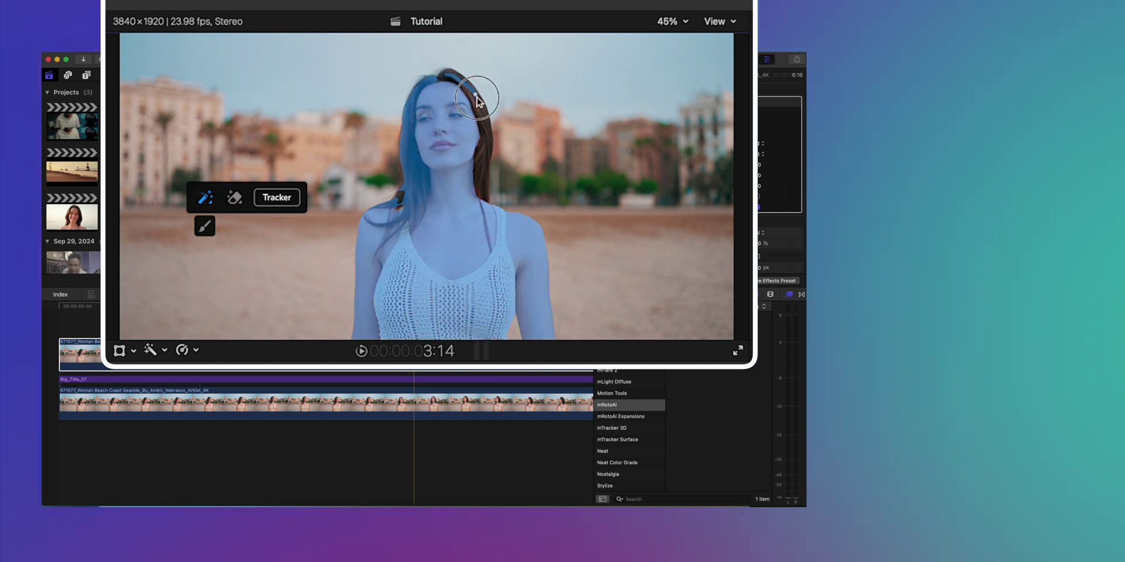
mouse_move(473, 96)
mouse_down()
mouse_move(484, 169)
mouse_move(479, 141)
mouse_up()
mouse_move(448, 79)
mouse_down()
mouse_move(427, 82)
mouse_move(402, 141)
mouse_move(405, 192)
mouse_up()
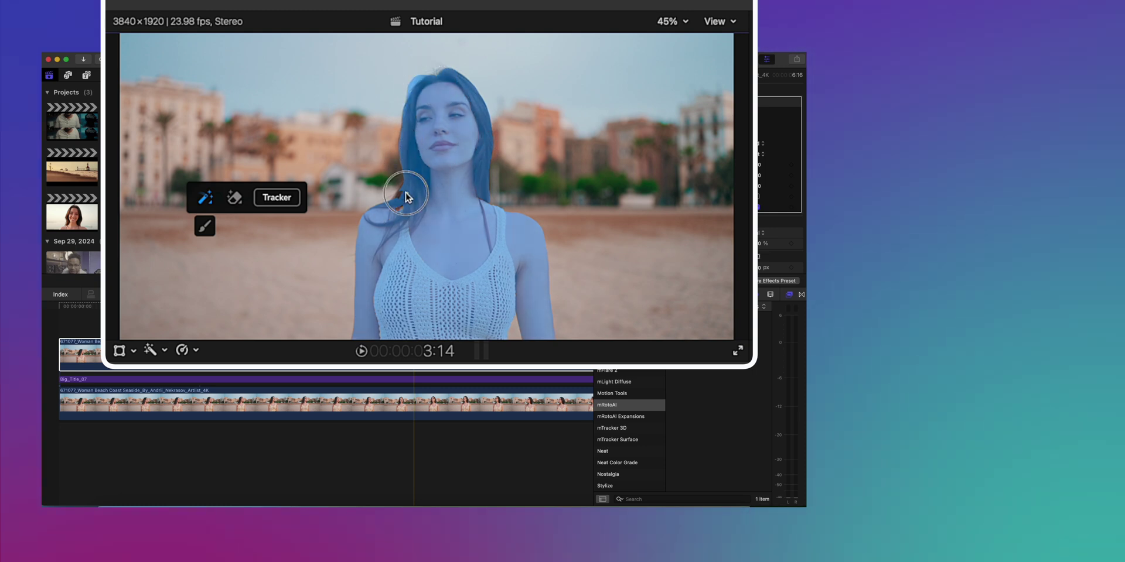
At 100% zoom, refine the hair mask edge and adjust Shrink/Expand, then return to Fit
click(672, 21)
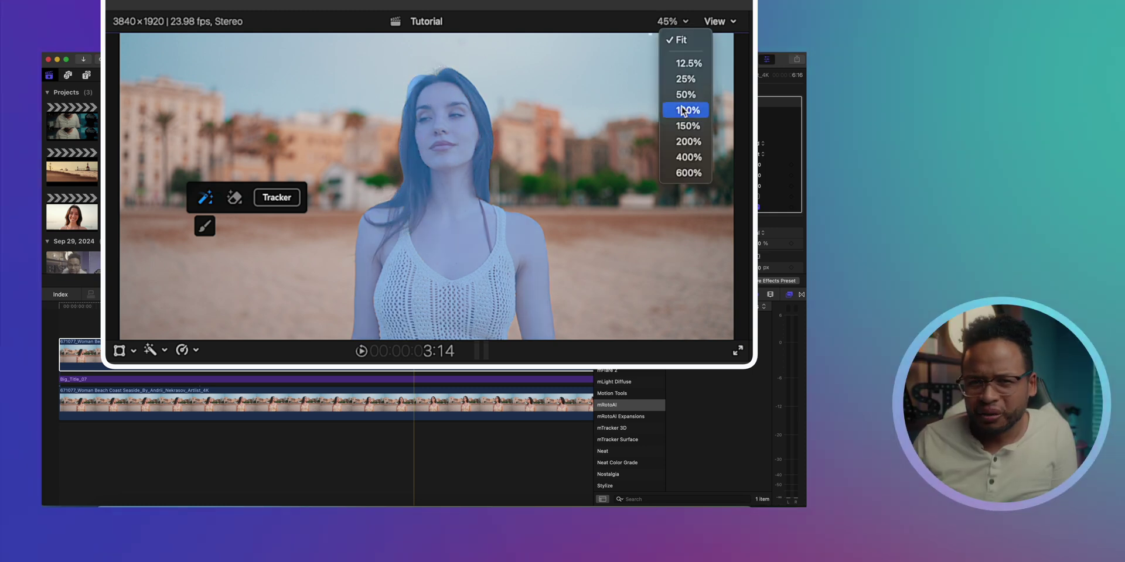
click(688, 110)
click(532, 130)
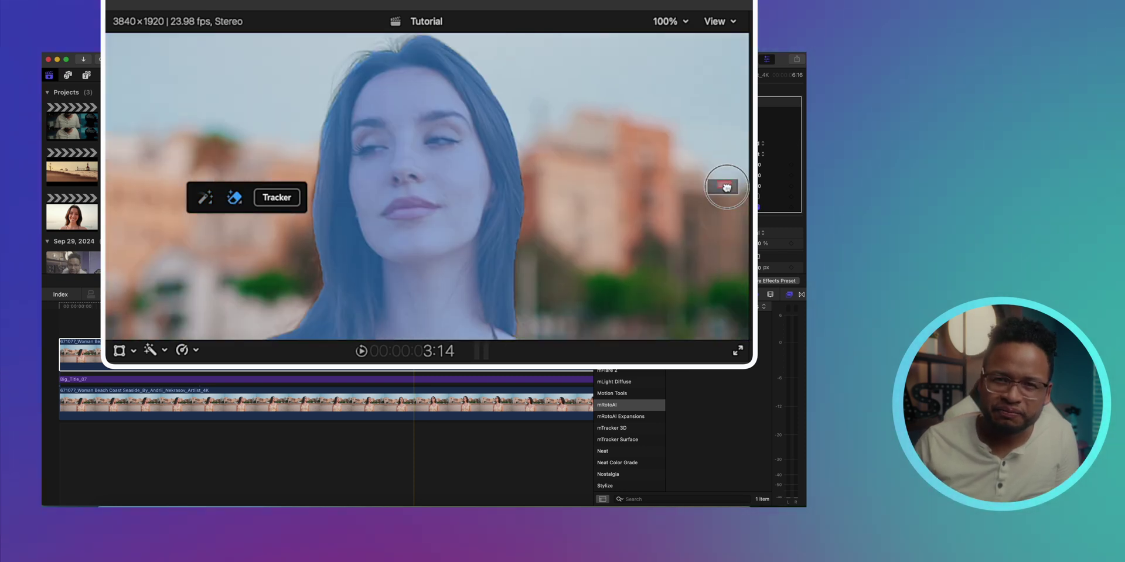
click(711, 181)
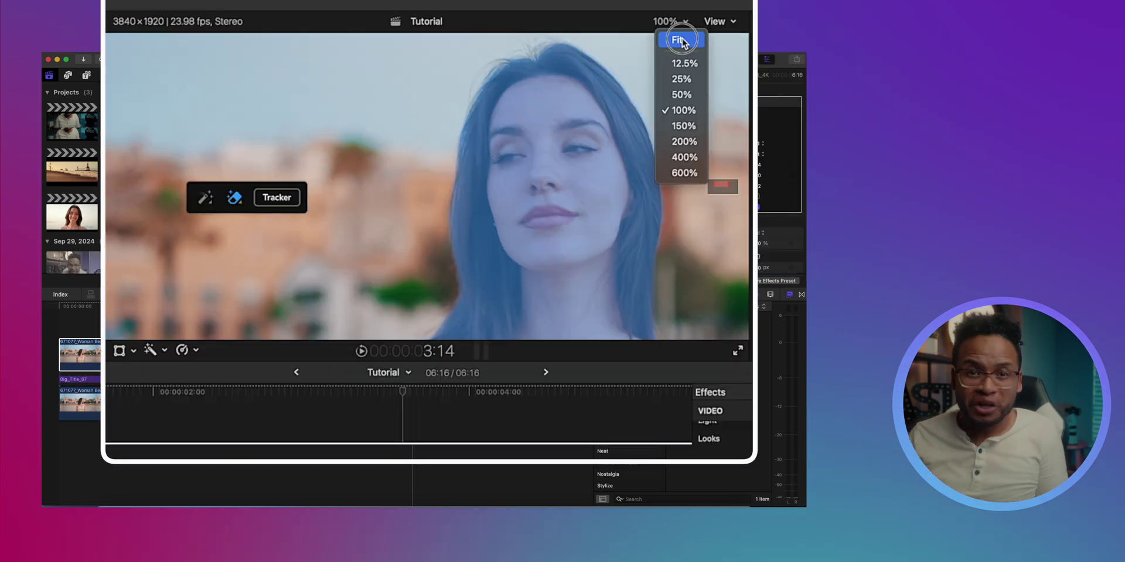
click(583, 85)
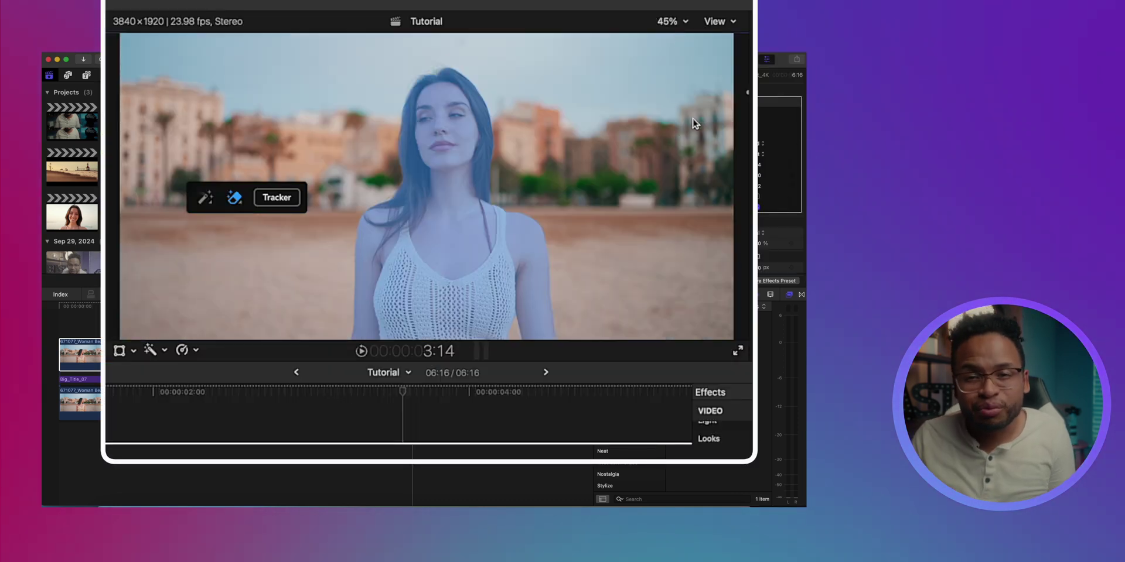
Track the mRotoAI mask forward across all 73 frames of the beach clip
click(288, 199)
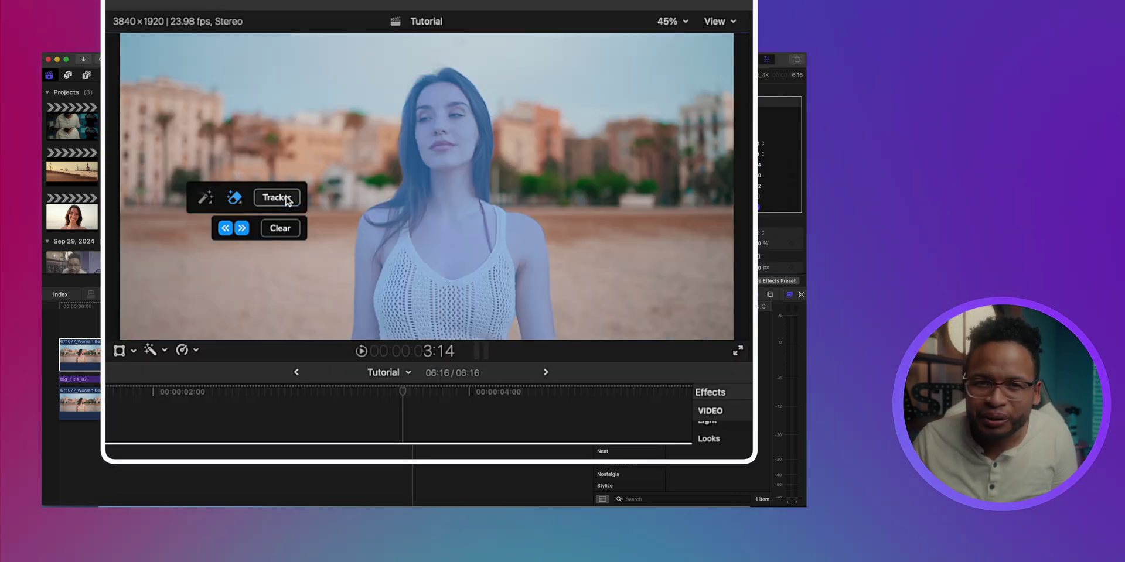
click(243, 230)
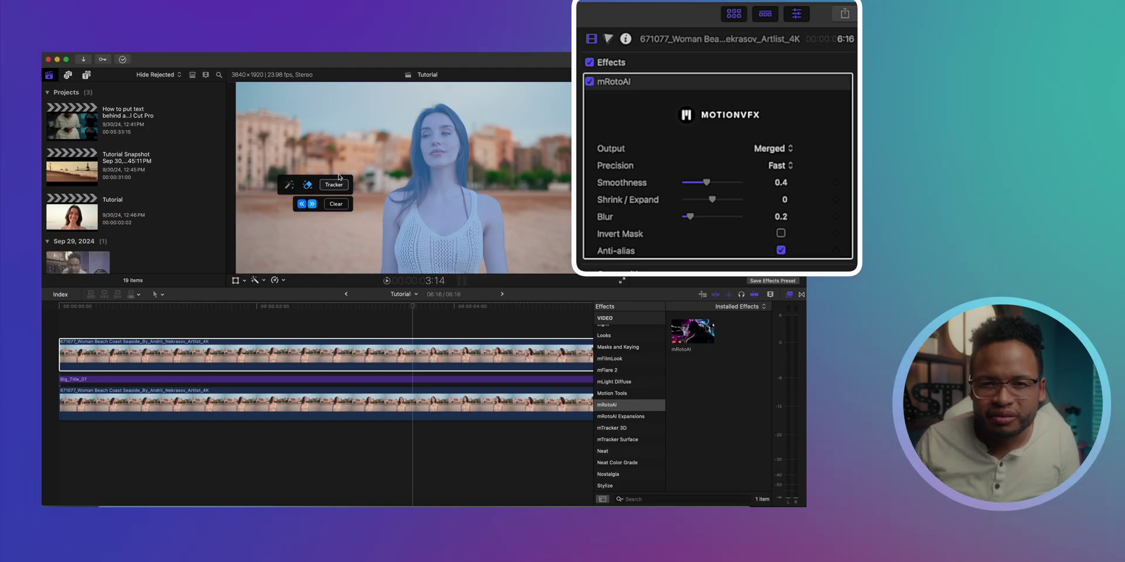
Change the mRotoAI Output from Merged to the masked woman over the TEXT BEHIND title
click(780, 154)
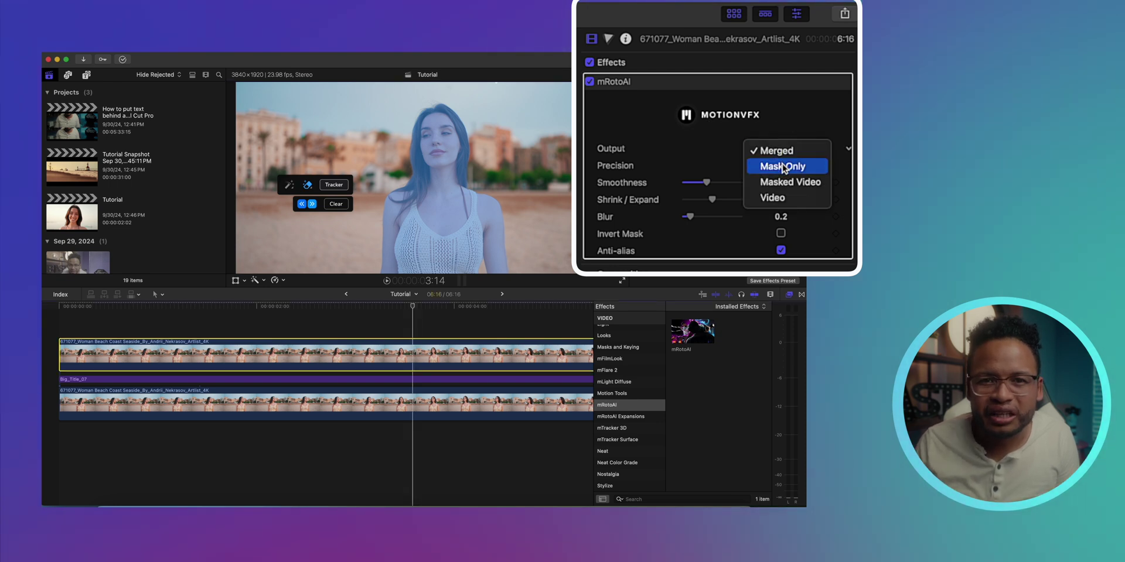
click(782, 167)
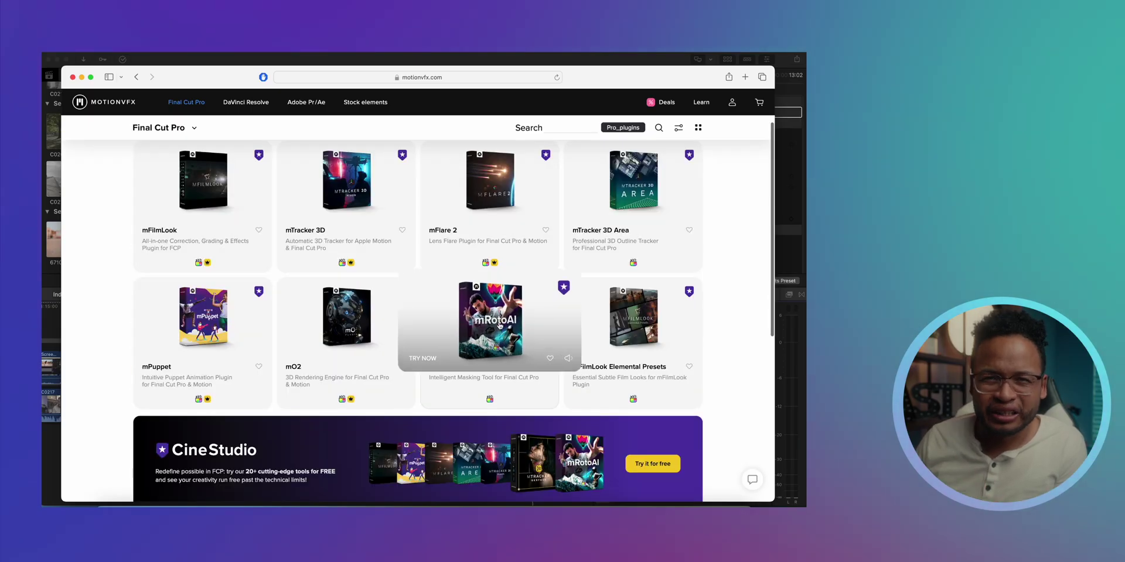
Open the mRotoAI product page on motionvfx.com from the product grid
click(498, 363)
scroll(353, 420, down, 5)
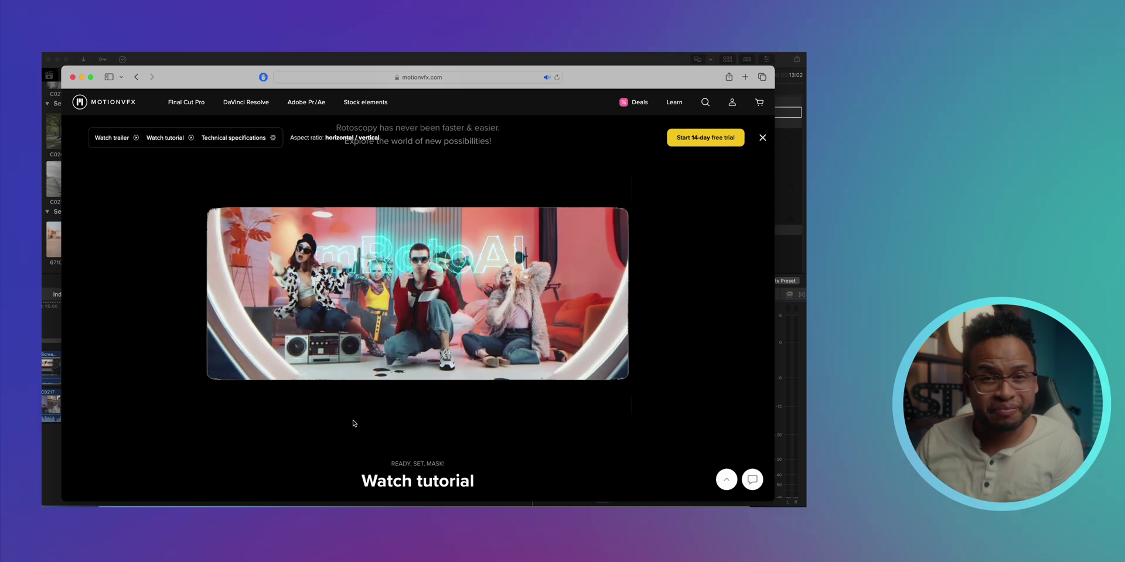